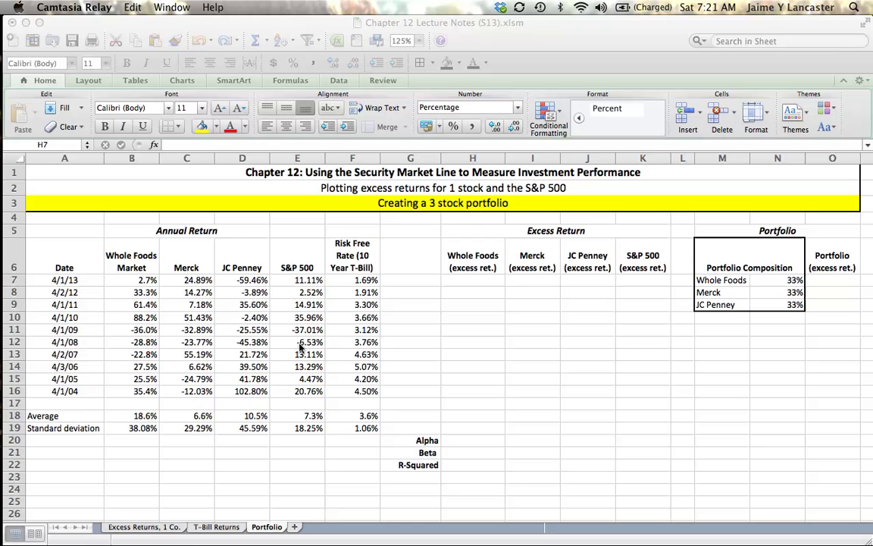
Step: Examine the column headings for the annual returns, the risk-free rate and the excess returns of the three stocks and S&P 500
left_click(142, 261)
left_click(142, 260)
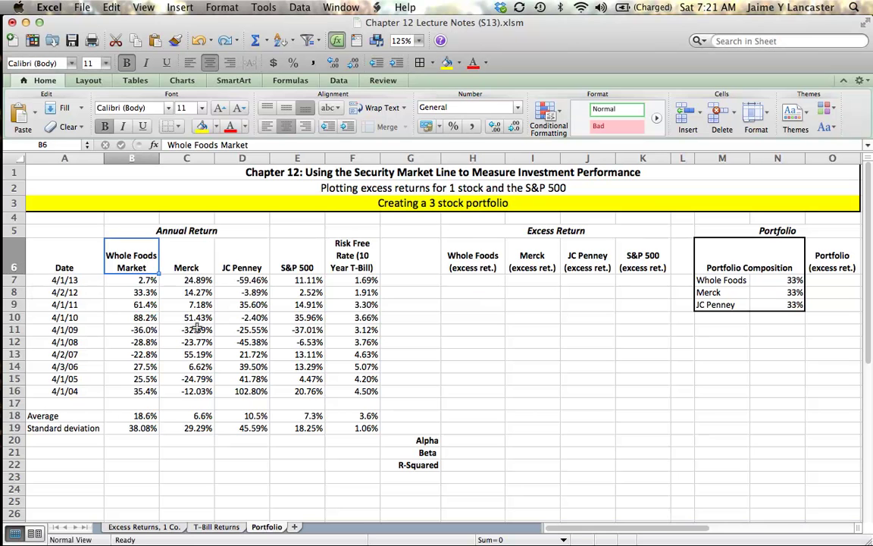
left_click(182, 258)
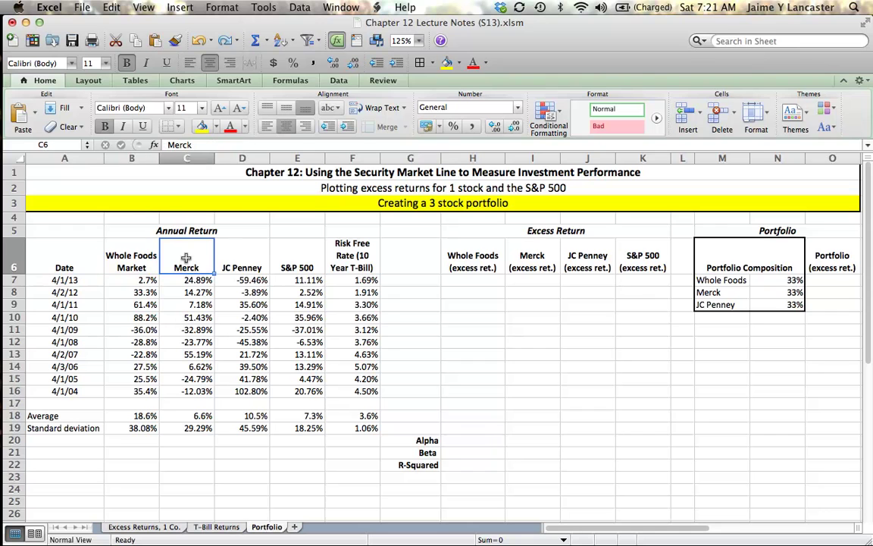
left_click(238, 258)
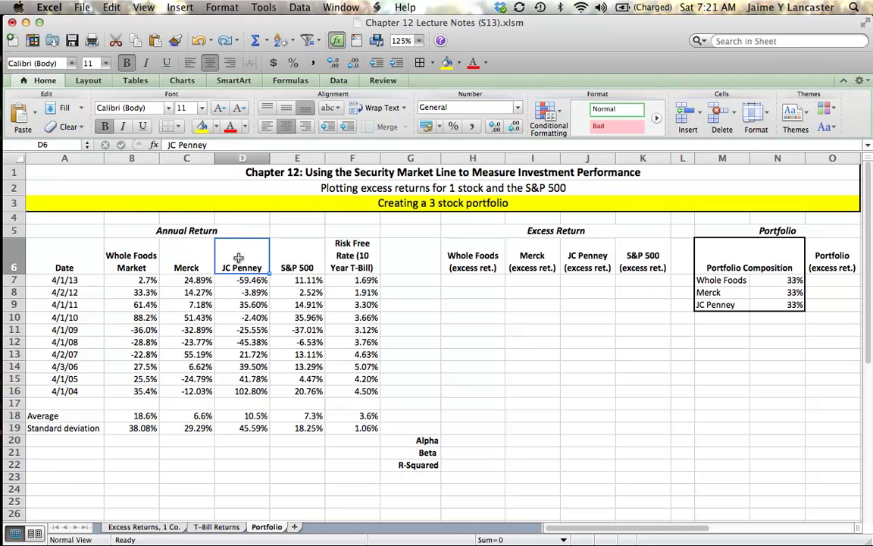
left_click(291, 261)
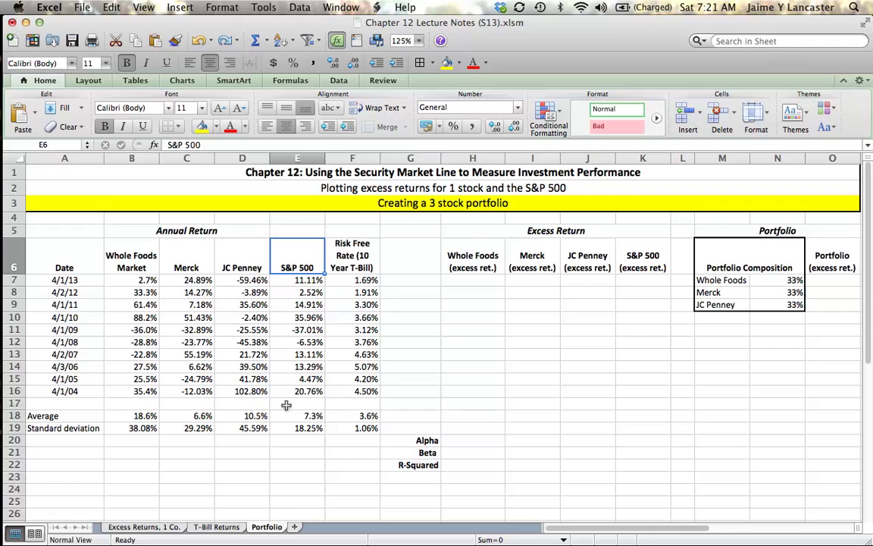
left_click(334, 247)
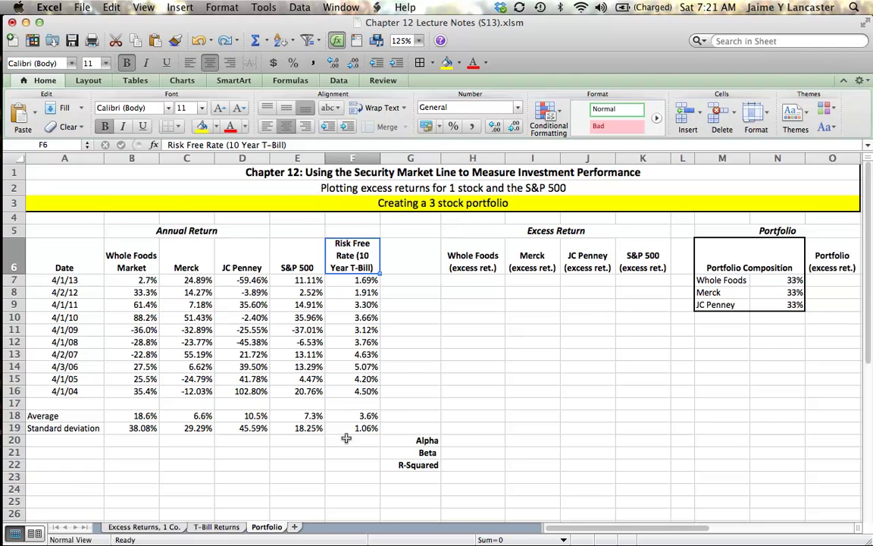
left_click(484, 257)
left_click(534, 258)
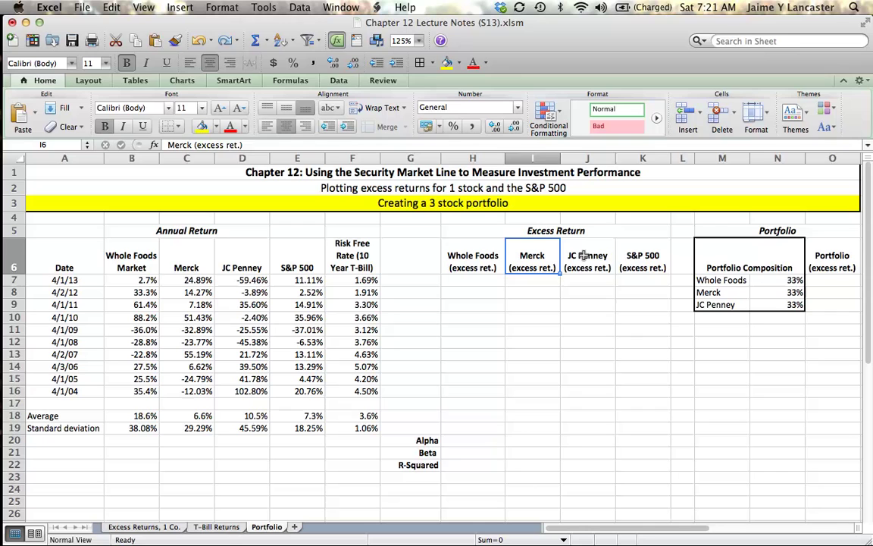
left_click(581, 255)
left_click(641, 261)
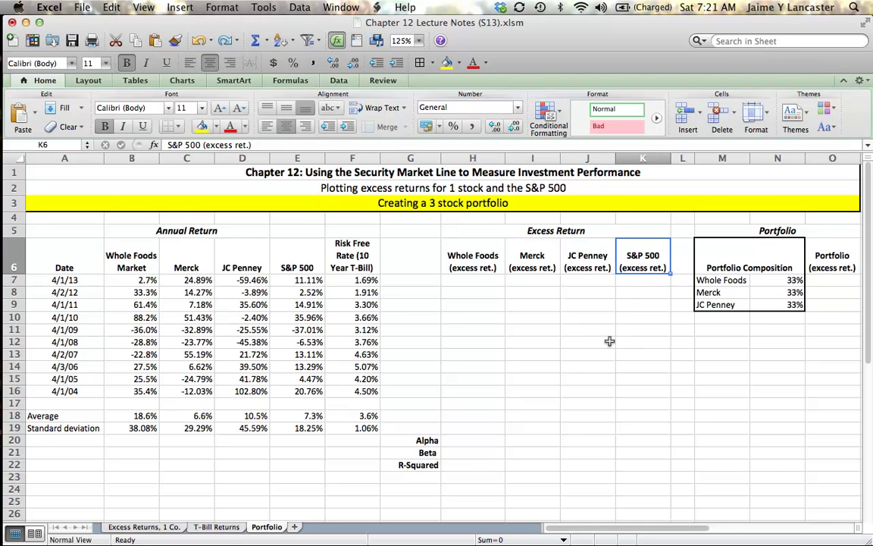
left_click(364, 247)
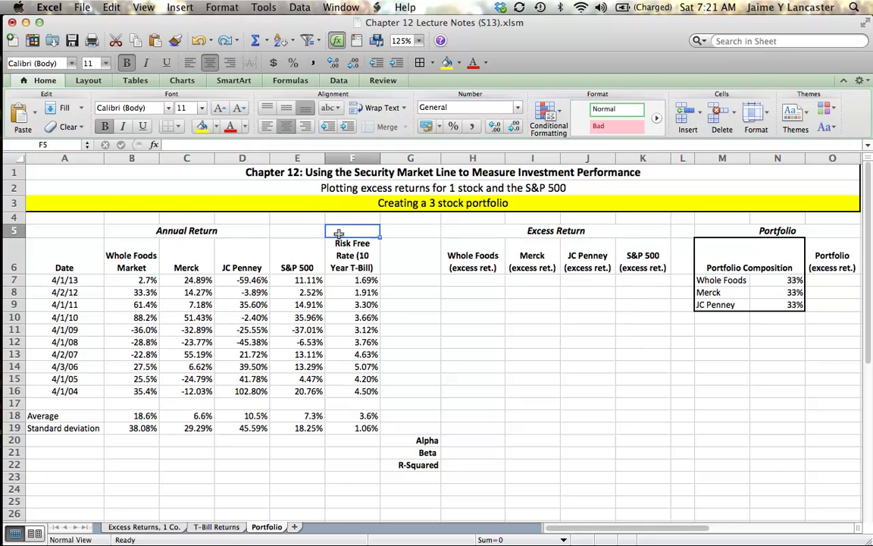
left_click(350, 280)
left_click(351, 259)
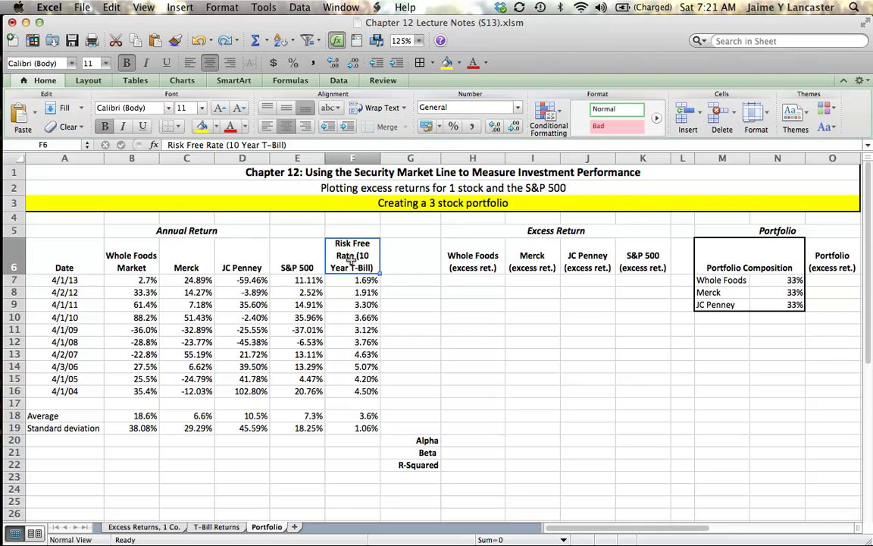
Step: Enter the first Whole Foods excess return in H7 as the annual return minus the risk-free rate, =B7-F7
left_click(484, 283)
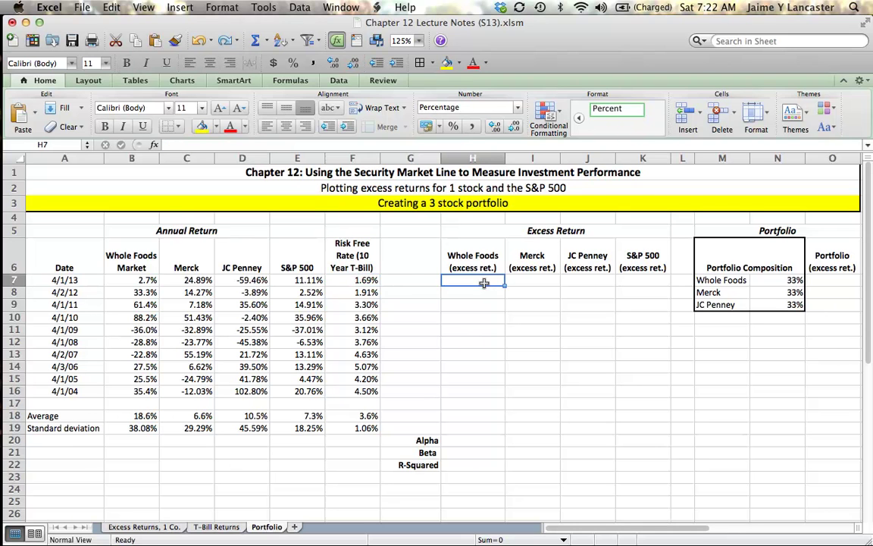
type("=")
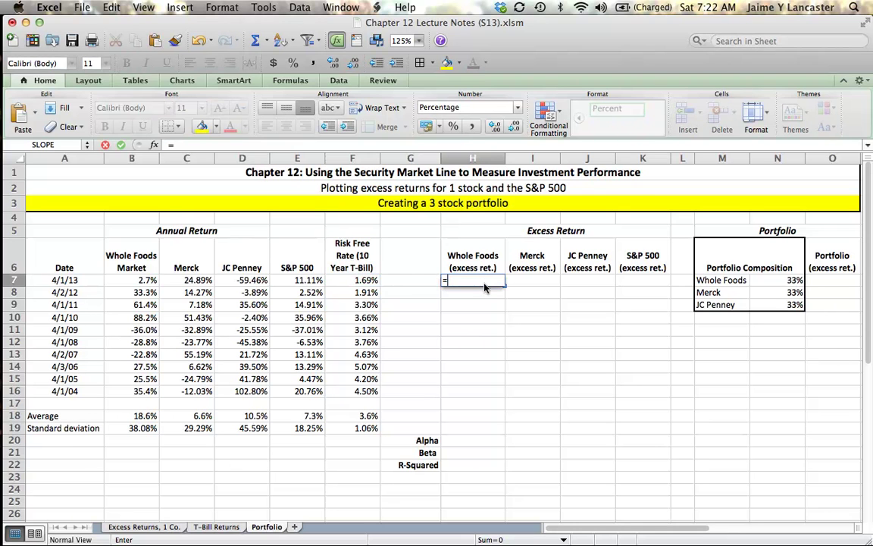
left_click(146, 279)
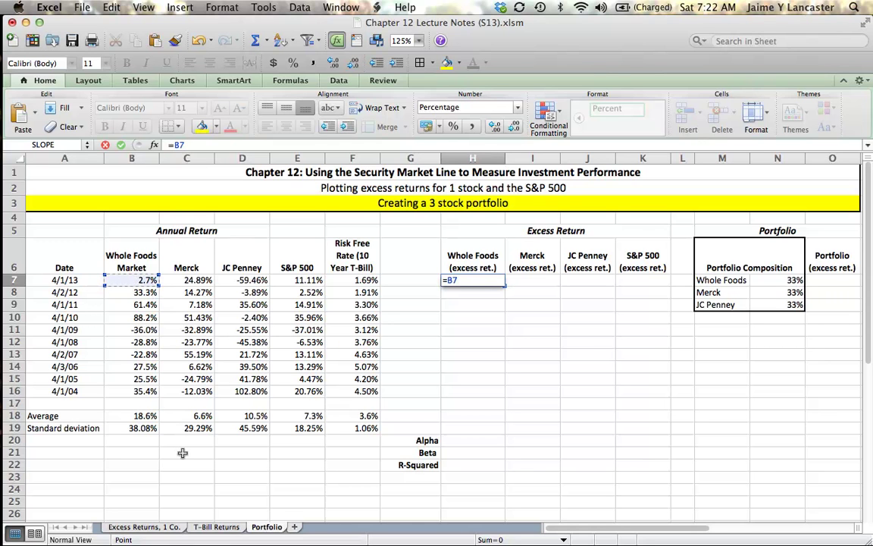
type("-")
left_click(353, 280)
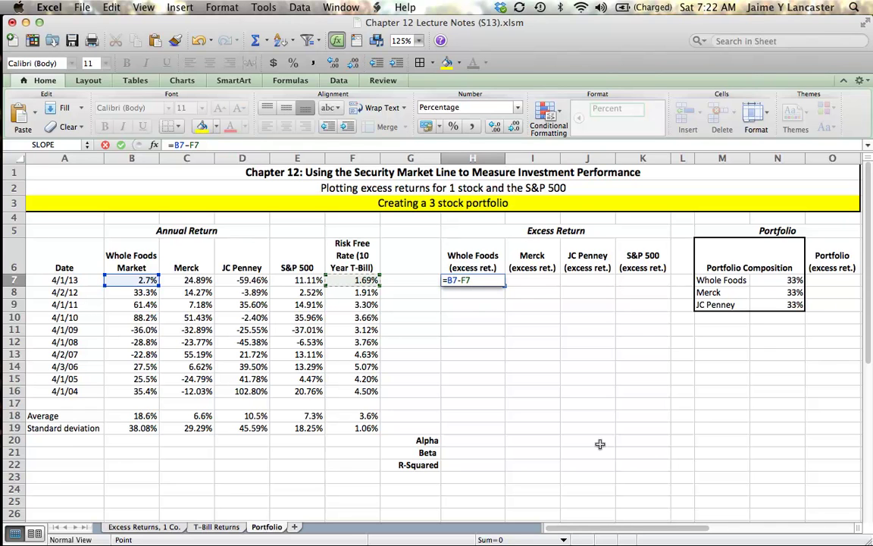
key("Return")
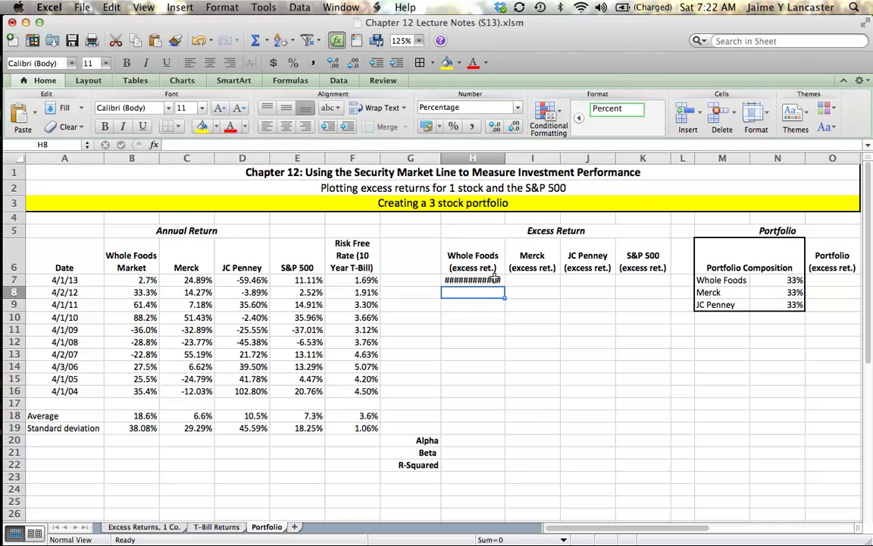
Step: Format the Whole Foods excess return in H7 as a percentage with two decimal places
left_click(495, 279)
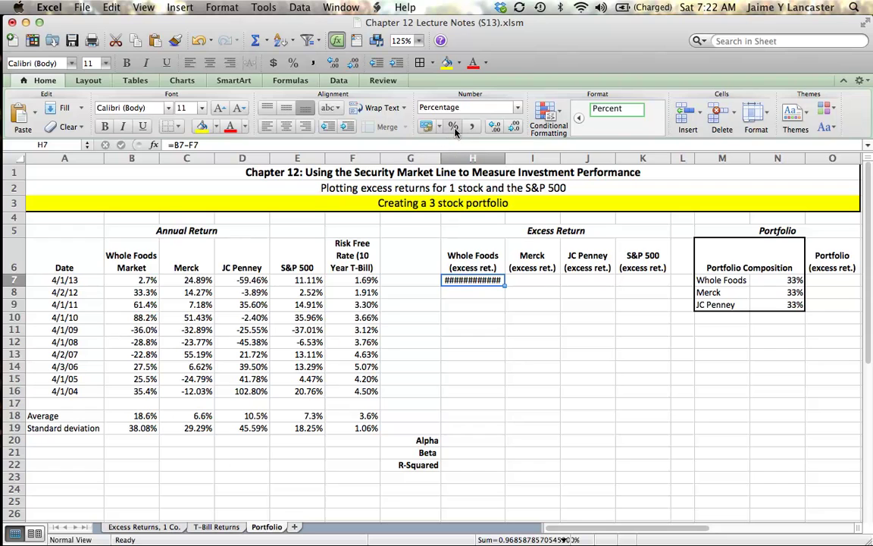
left_click(454, 127)
left_click(494, 127)
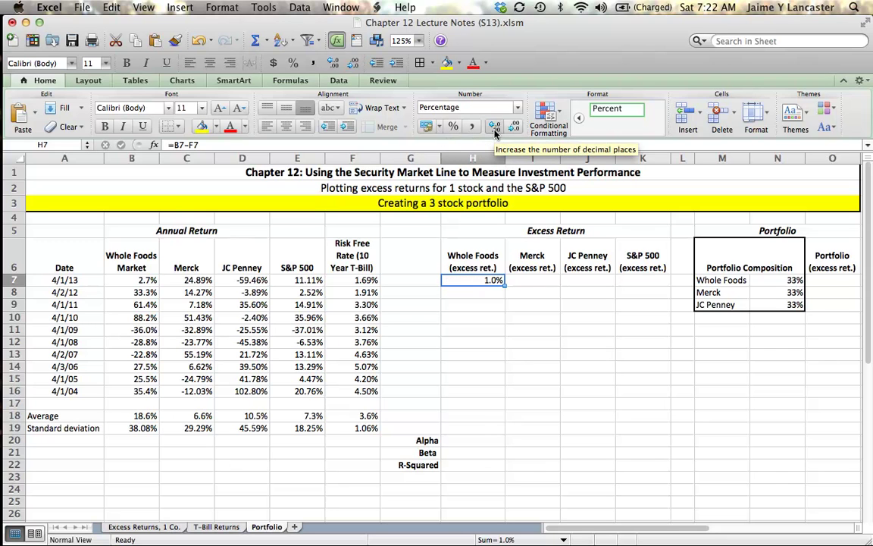
left_click(494, 127)
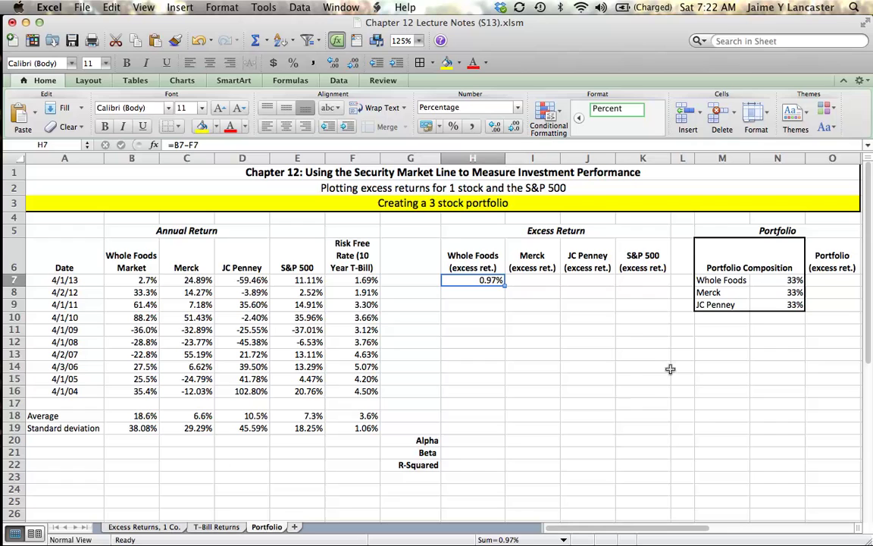
left_click(643, 392)
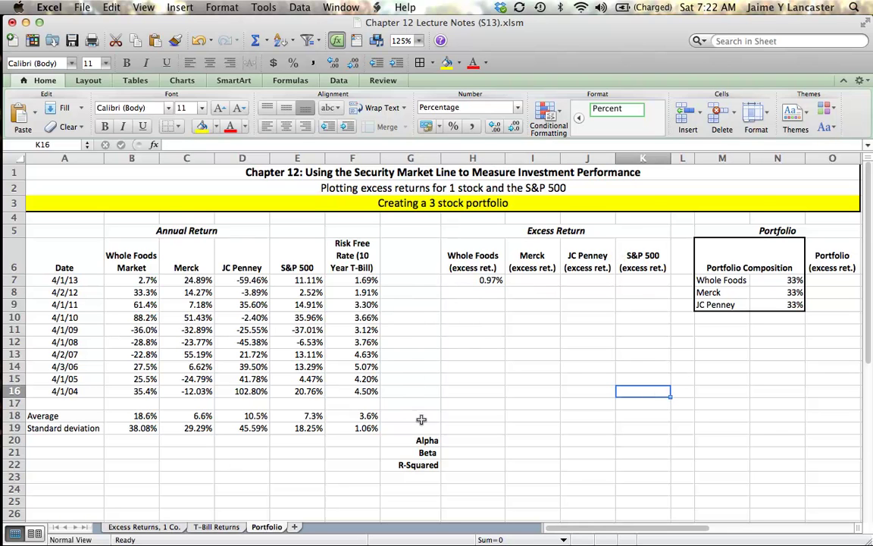
Step: Lock only the column of the risk-free rate reference in H7 so the formula reads =B7-$F7
left_click(469, 279)
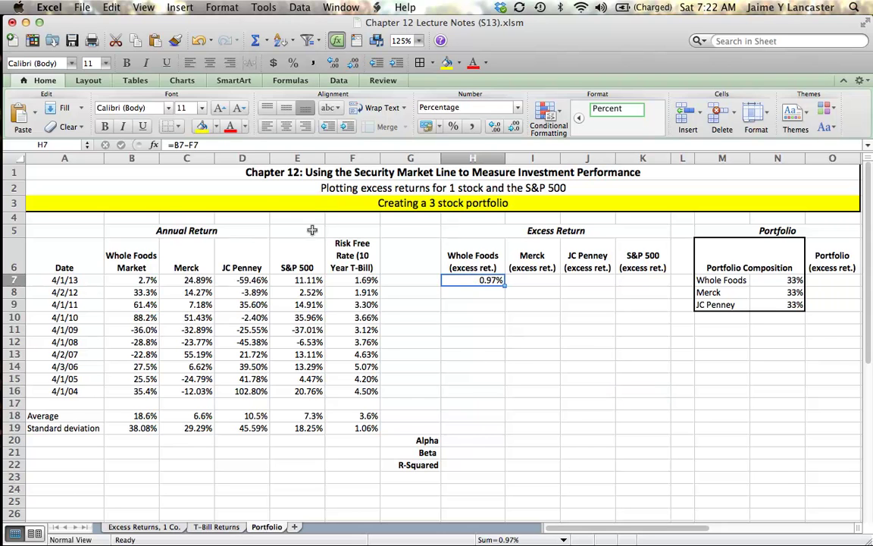
left_click(191, 144)
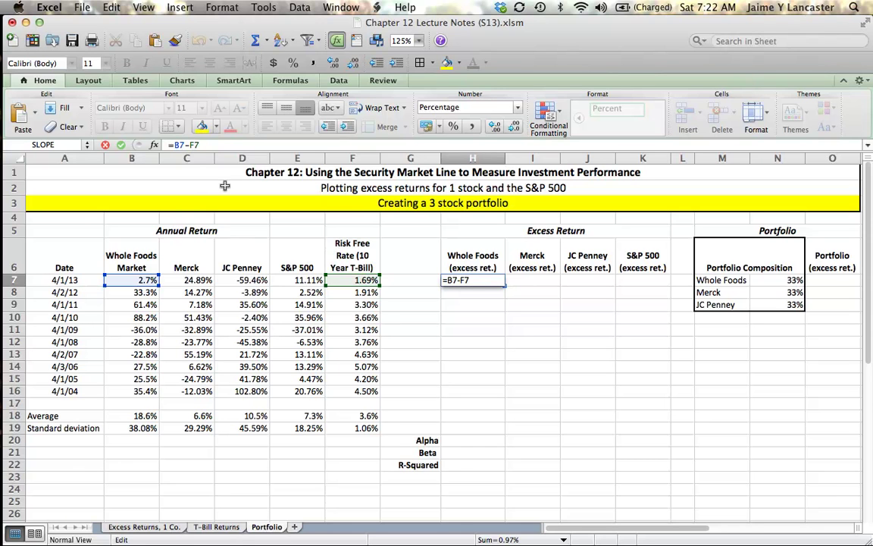
key("F4")
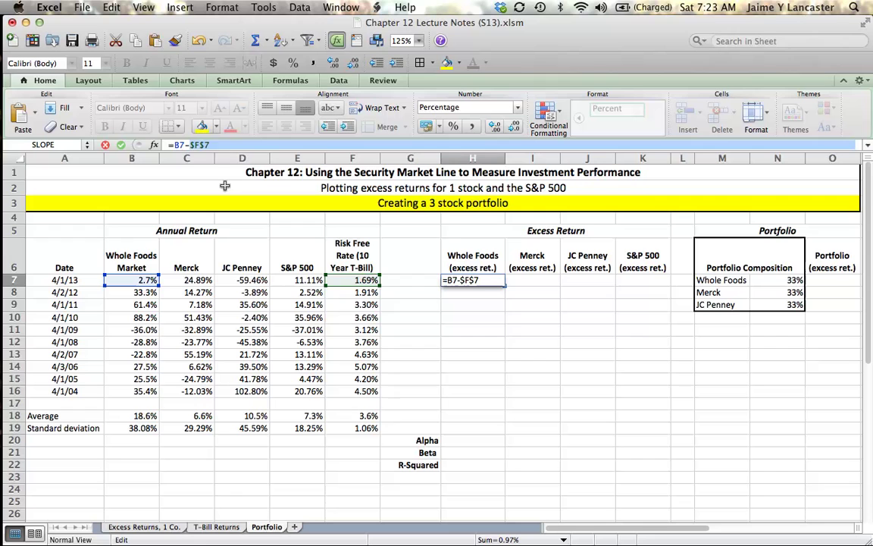
key("super+t")
key("super+t")
key("super+t")
key("super+t")
key("super+t")
key("super+t")
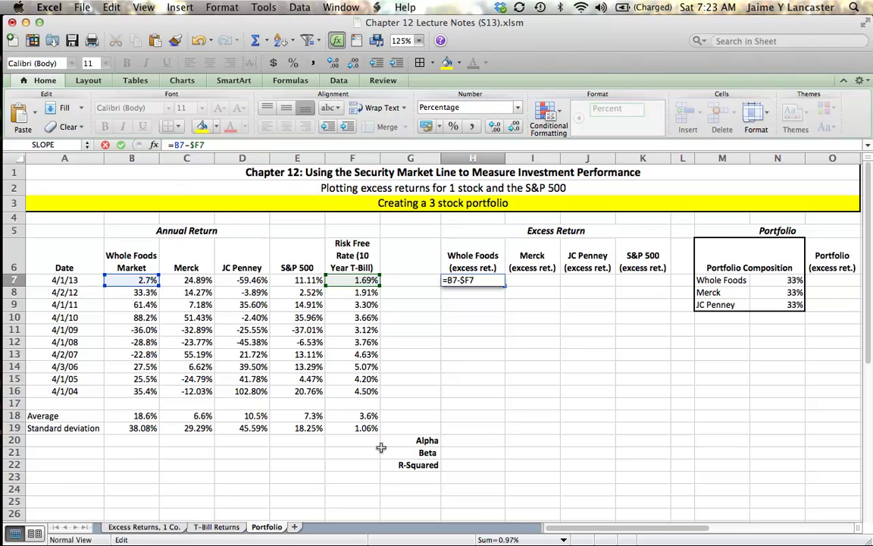
key("Return")
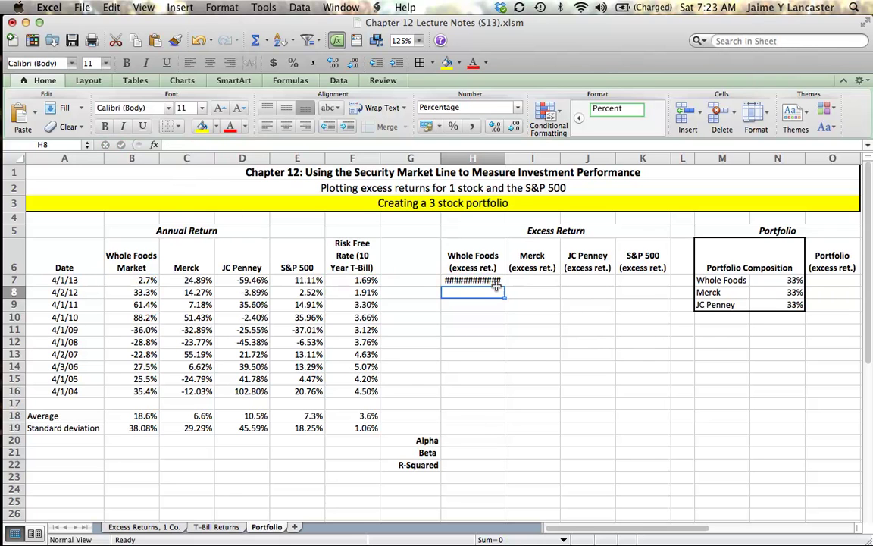
Step: Fill the H7 formula down through H16 and format the range as percentages with two decimal places
left_click(497, 281)
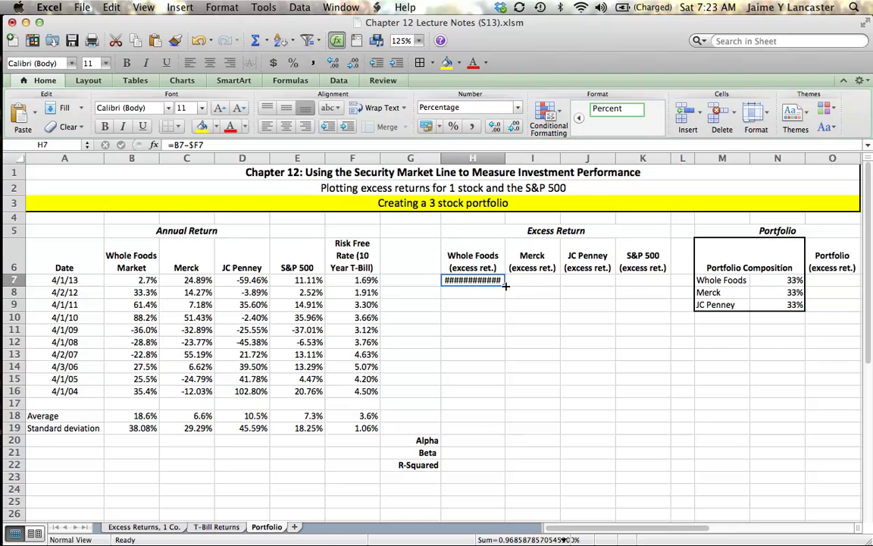
left_click_drag(506, 285, 500, 395)
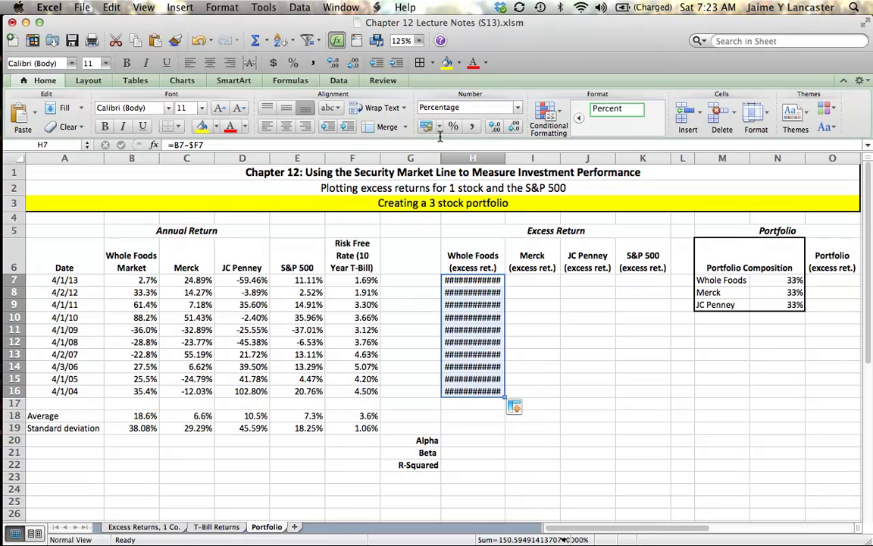
left_click(454, 127)
left_click(494, 127)
left_click(494, 126)
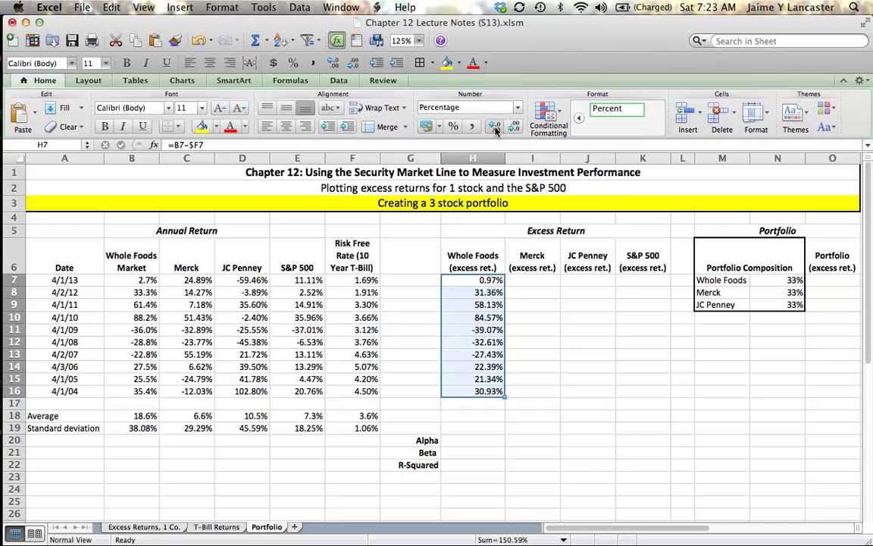
left_click(493, 474)
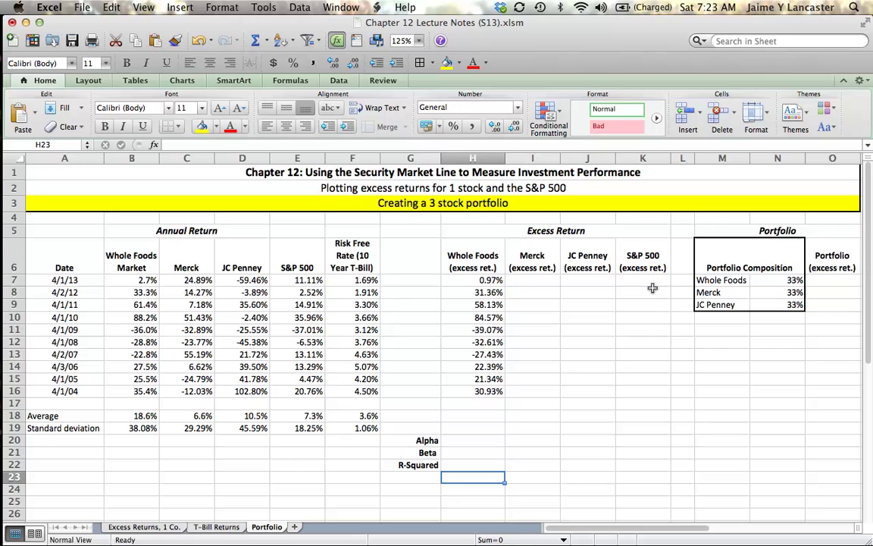
Step: Copy the Whole Foods excess return formulas in H7:H16 across the Merck, JC Penney and S&P 500 columns through K16
left_click(489, 389)
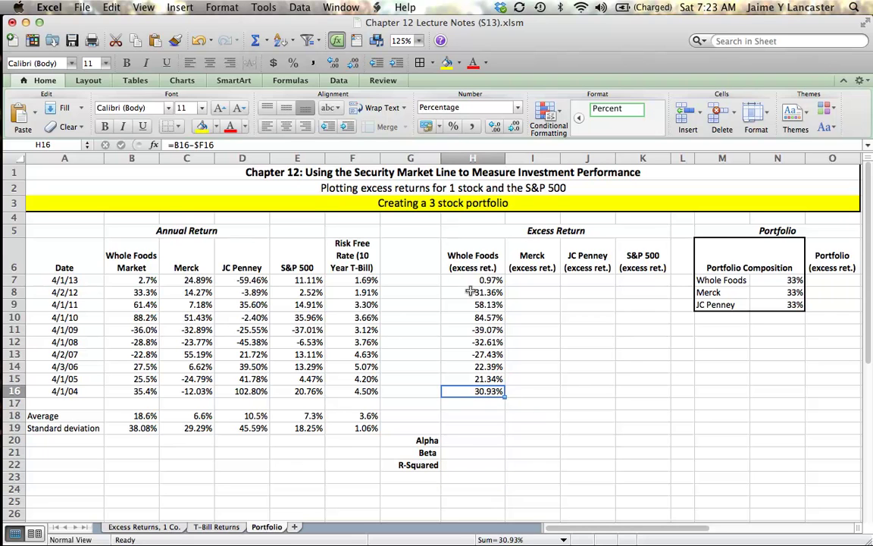
left_click_drag(485, 279, 475, 391)
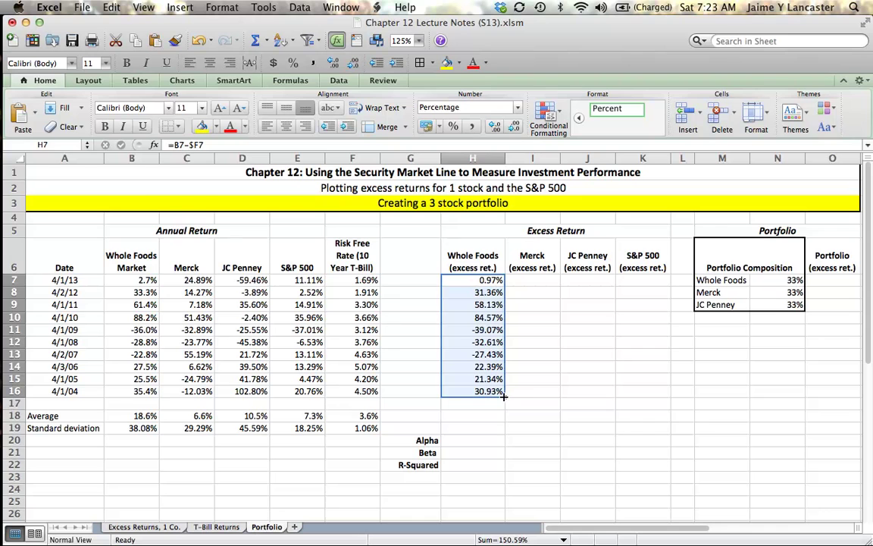
left_click_drag(504, 396, 662, 391)
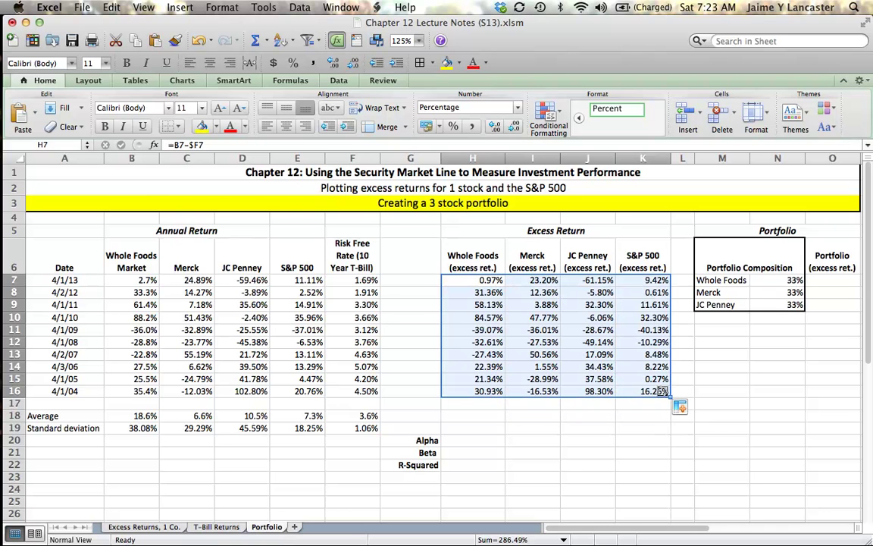
left_click(606, 440)
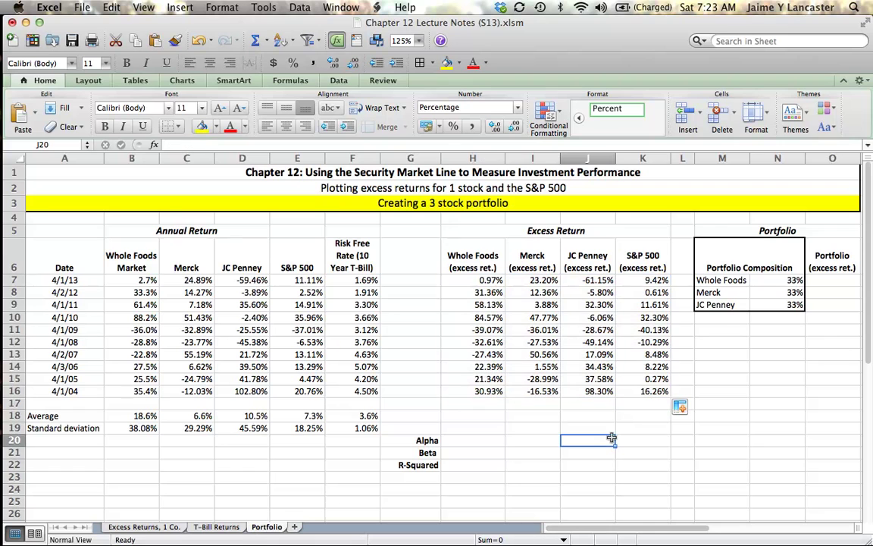
Step: Check the cell references in the copied excess return formulas in J9 and K13, keeping J9 as =D9-$F9
left_click(595, 304)
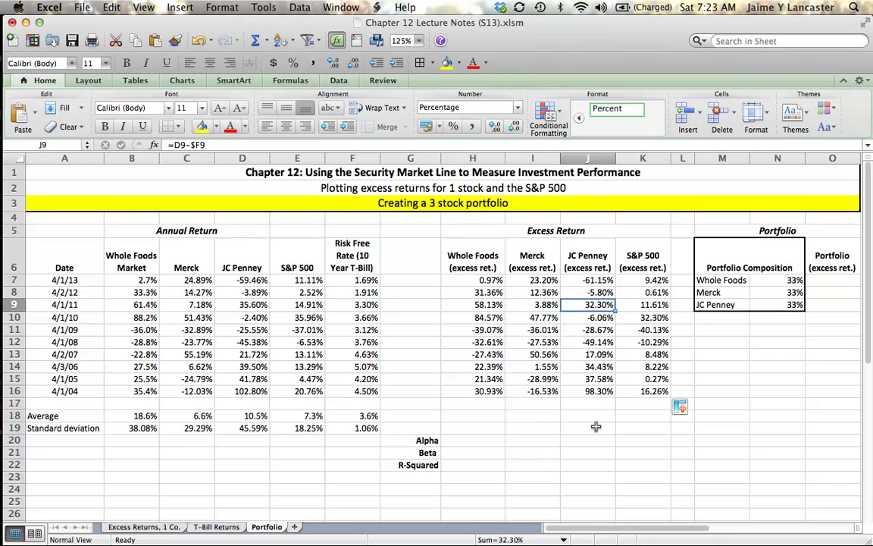
double_click(597, 305)
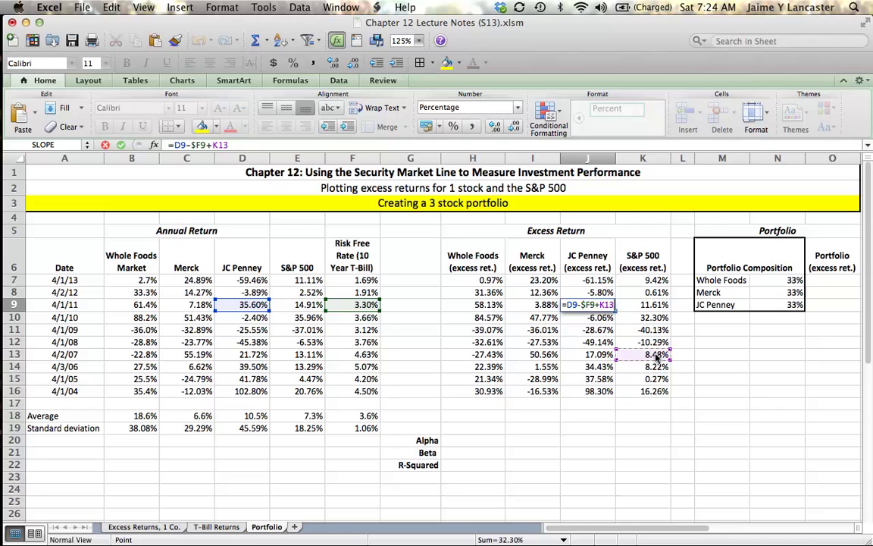
key("BackSpace")
key("BackSpace")
key("BackSpace")
key("BackSpace")
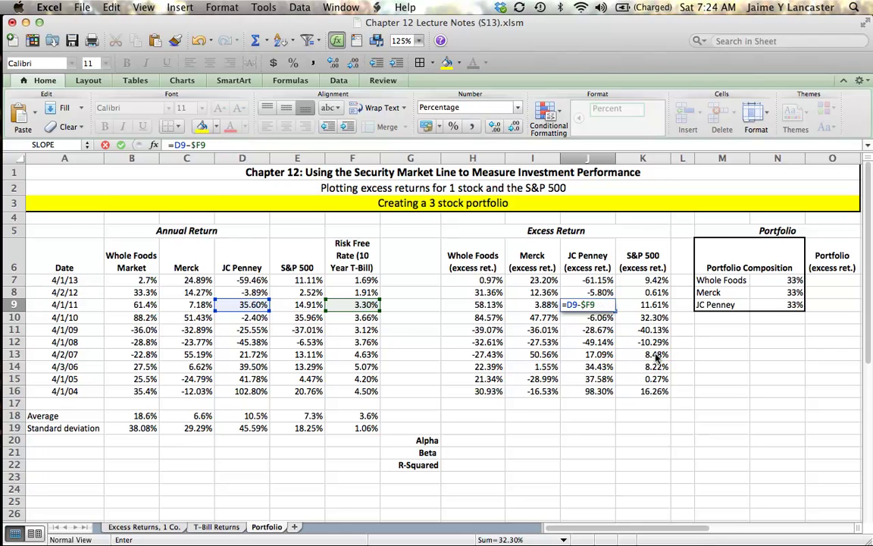
key("Return")
left_click(658, 359)
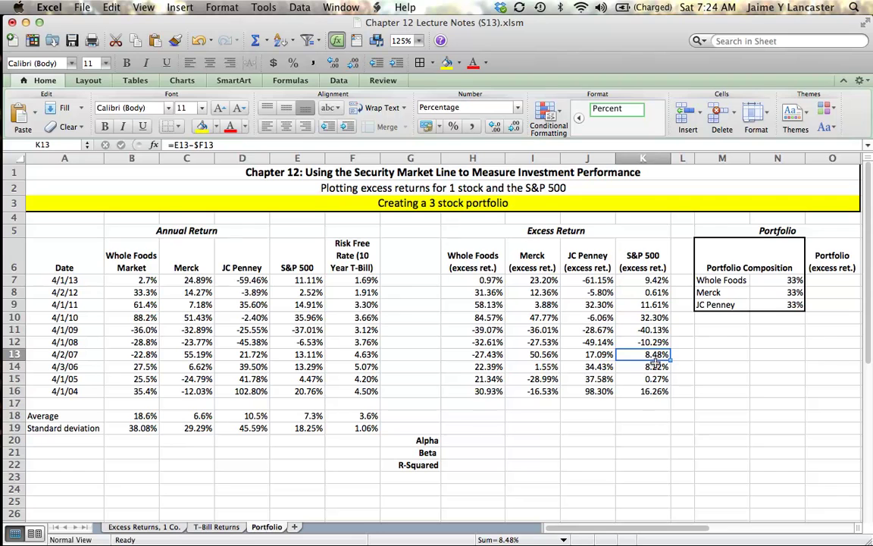
Step: Check which cells the S&P 500 excess return formula in K13 refers to, leaving it as =E13-$F13
double_click(652, 356)
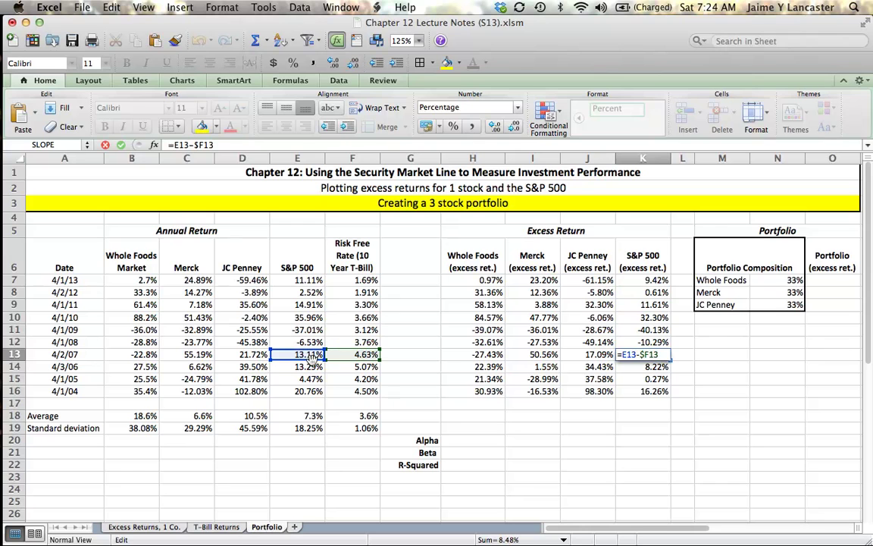
key("Return")
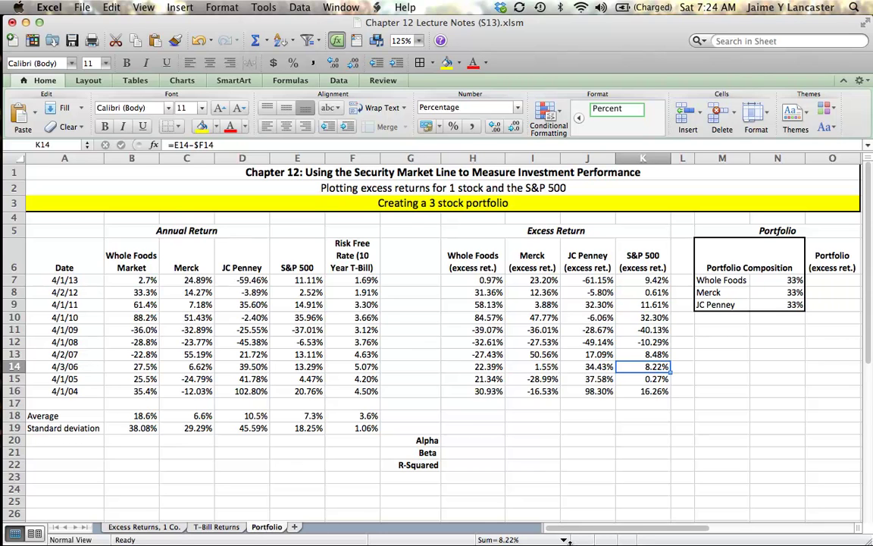
Step: Insert a marked scatter chart from the Merck (I7:I16) and S&P 500 (K7:K16) excess returns and move it over the annual return columns
left_click(532, 279)
left_click_drag(532, 279, 535, 390)
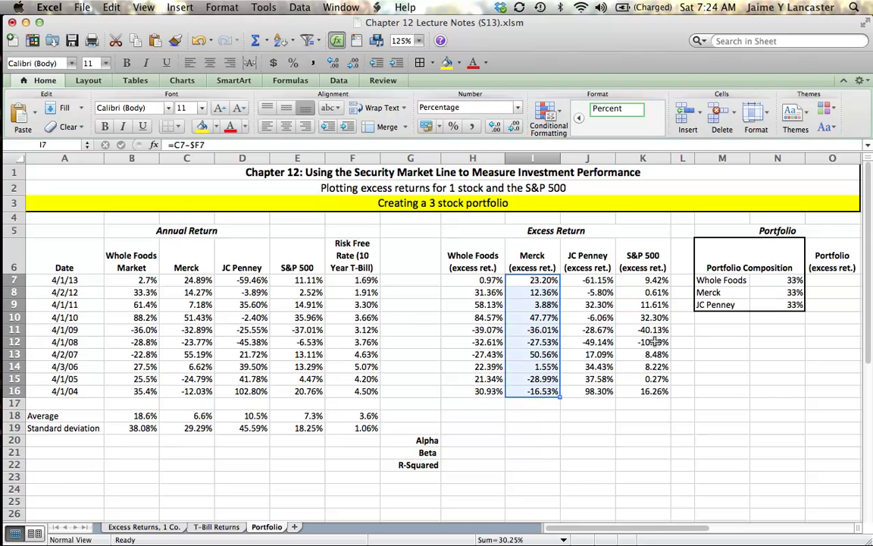
left_click(542, 451)
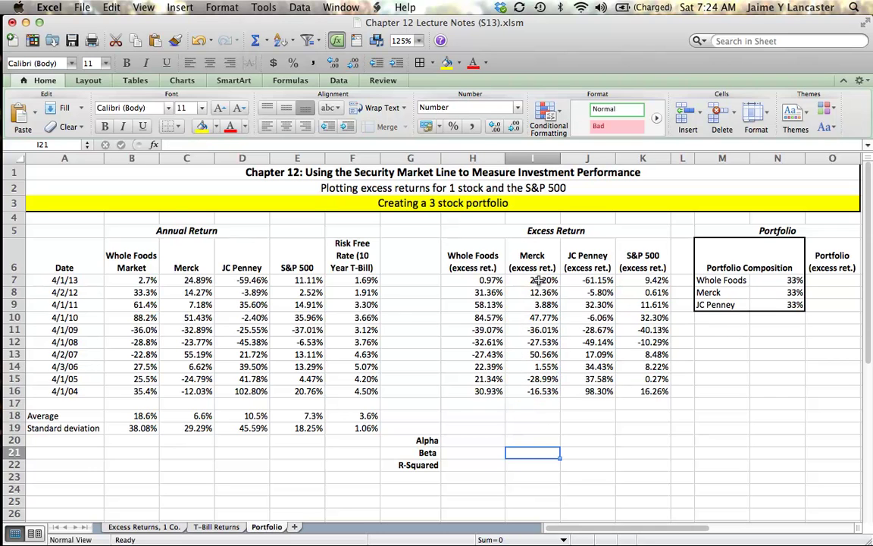
left_click_drag(533, 282, 538, 390)
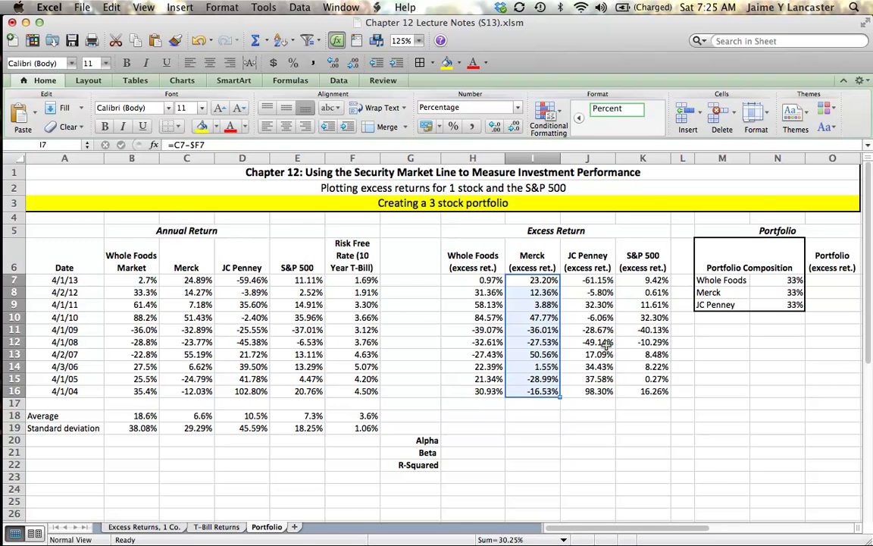
left_click_drag(655, 282, 650, 389)
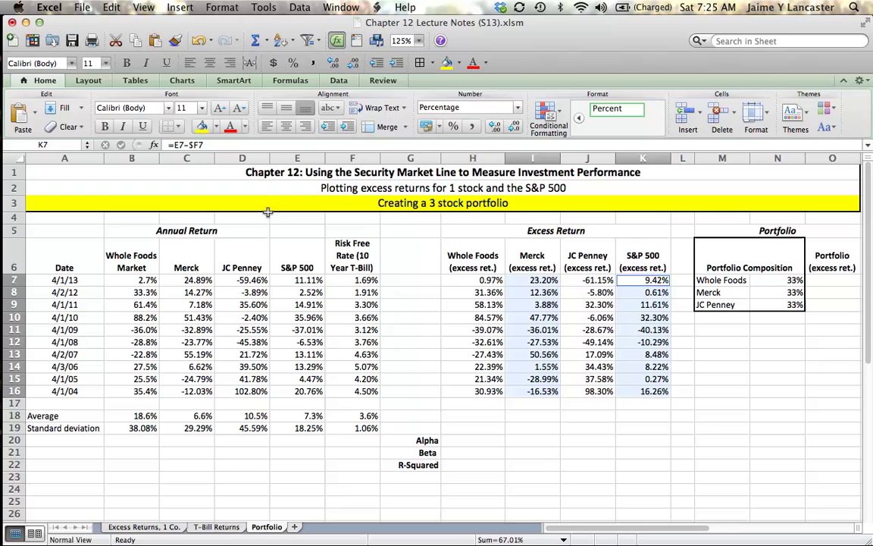
left_click(186, 81)
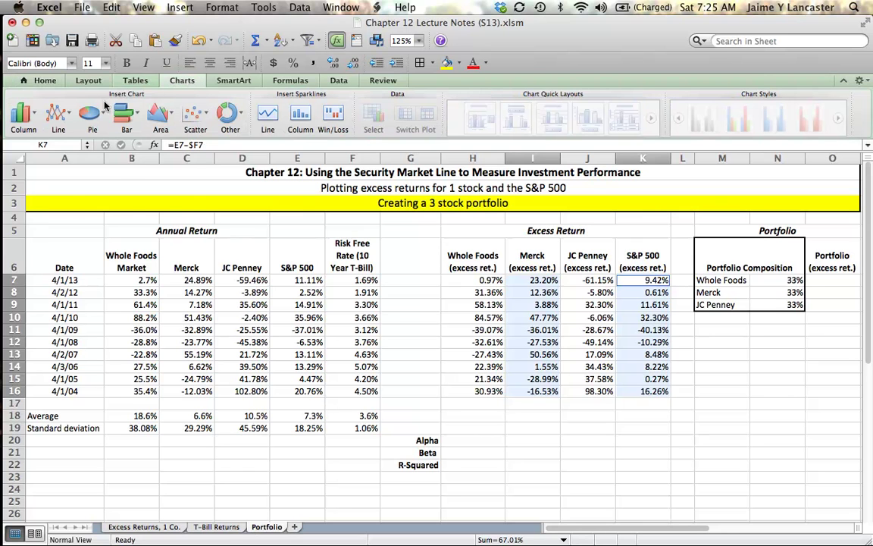
left_click(52, 120)
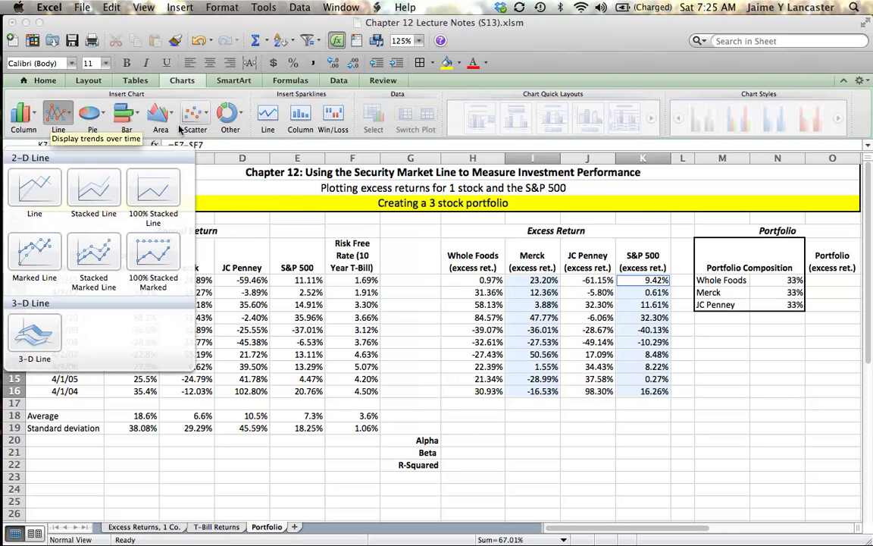
left_click(182, 112)
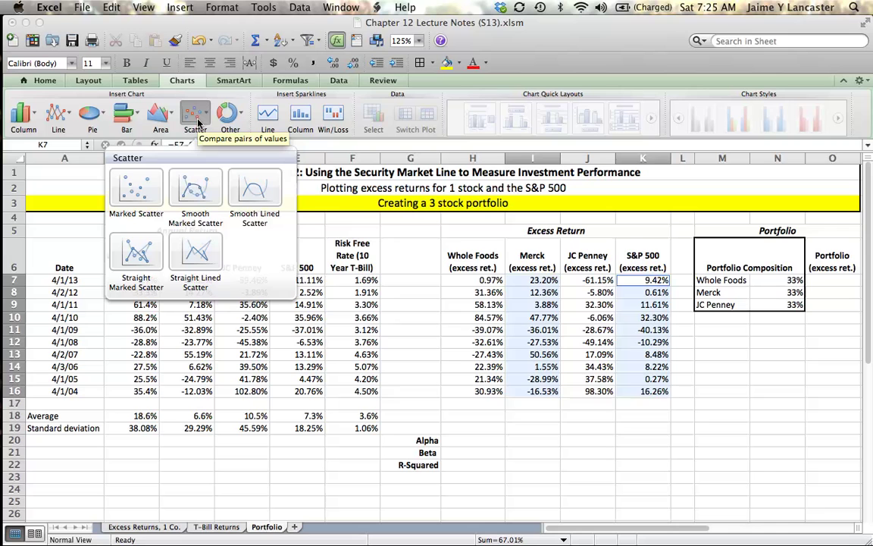
left_click(121, 195)
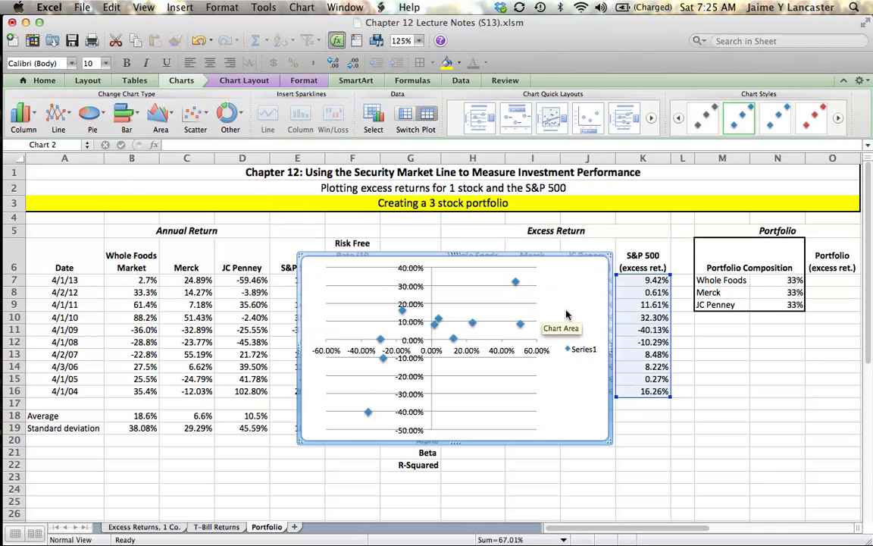
left_click_drag(580, 281, 415, 272)
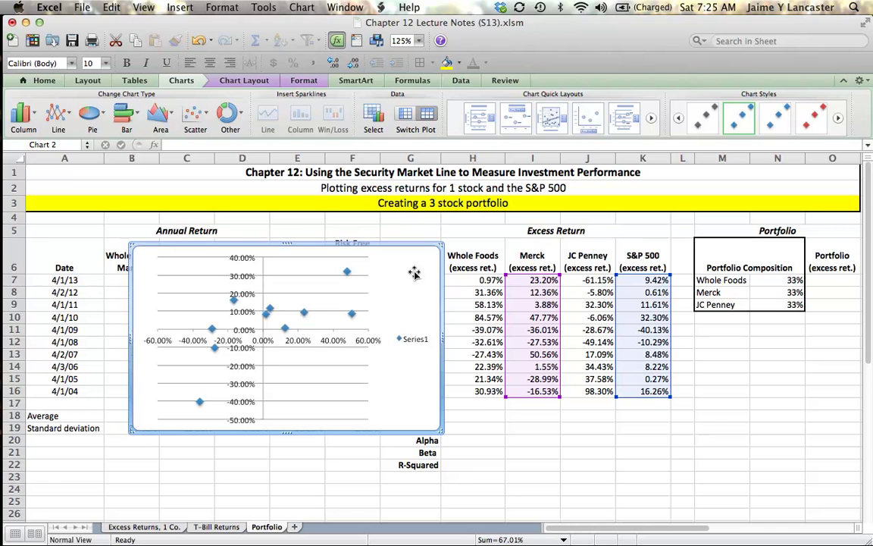
Step: Edit the scatter chart's data source so the X values of Series1 are the S&P 500 excess returns in K7:K16
left_click(352, 317)
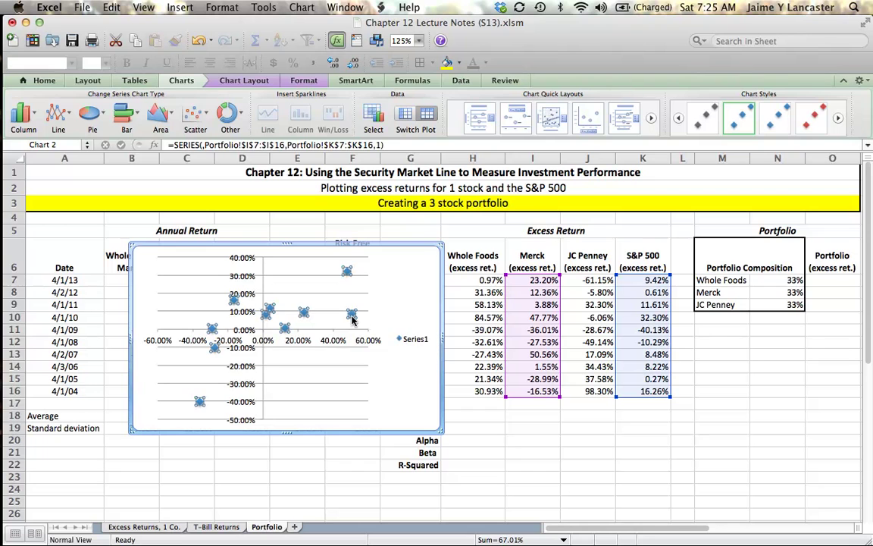
mouse_move(352, 317)
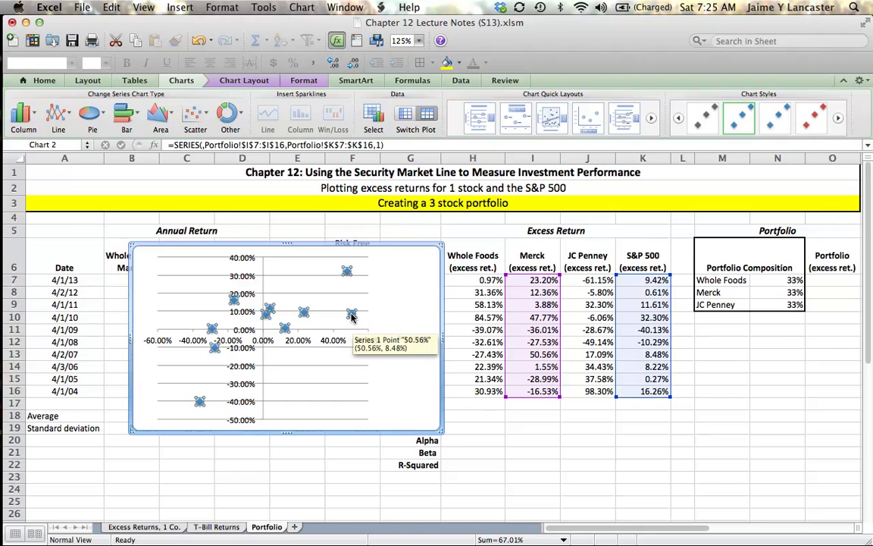
right_click(351, 317)
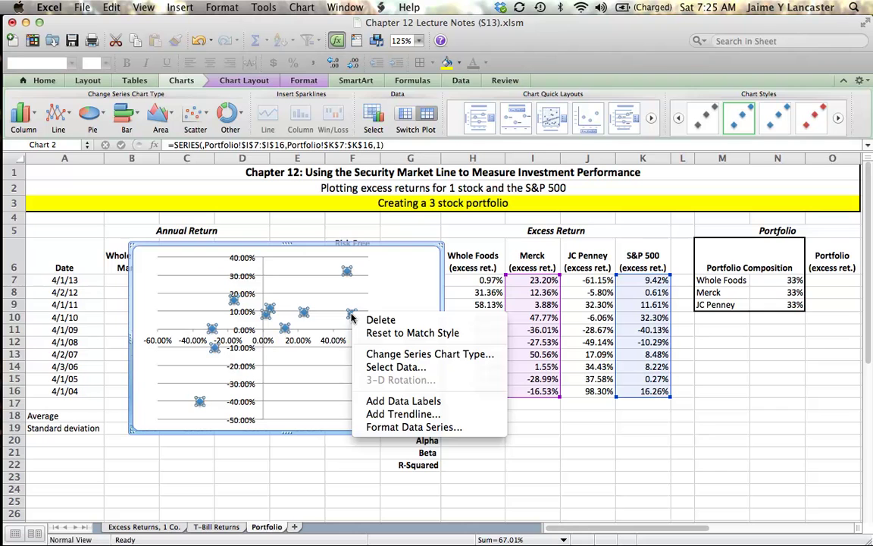
left_click(395, 368)
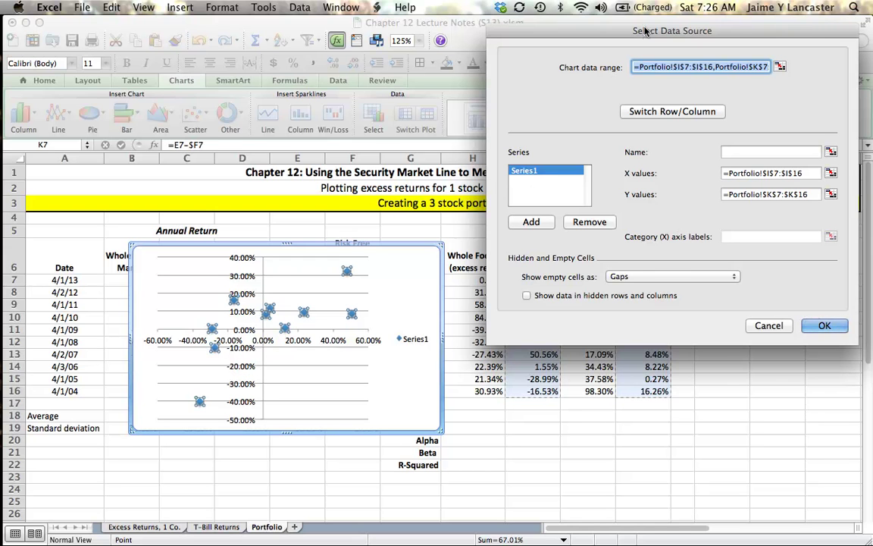
left_click_drag(645, 30, 205, 22)
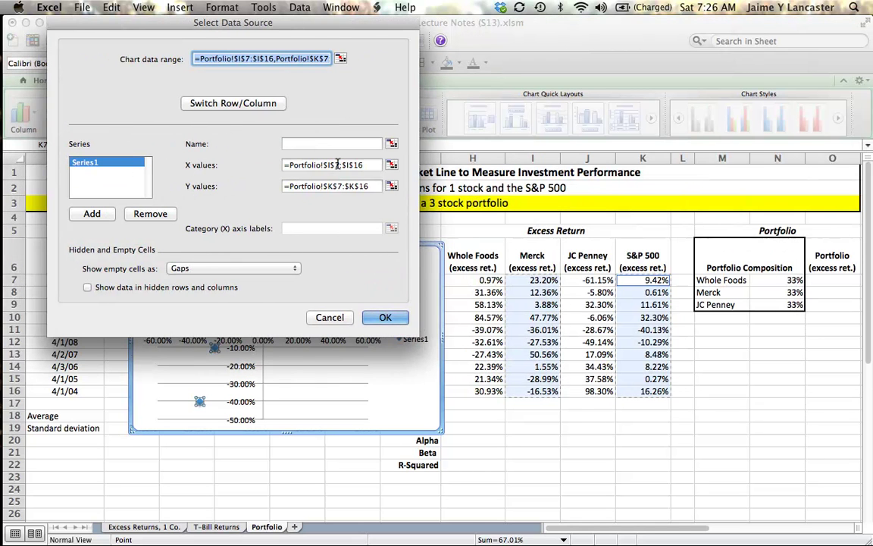
left_click(370, 164)
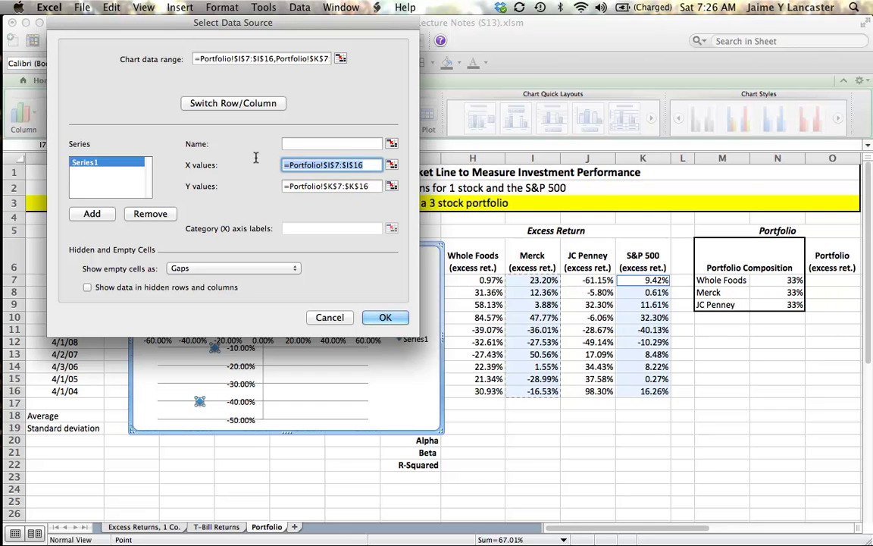
key("BackSpace")
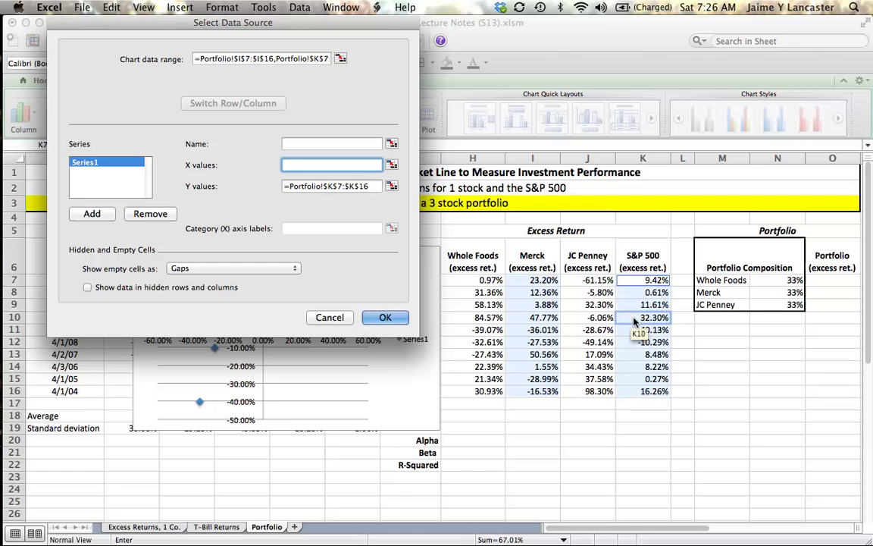
left_click_drag(639, 287, 647, 399)
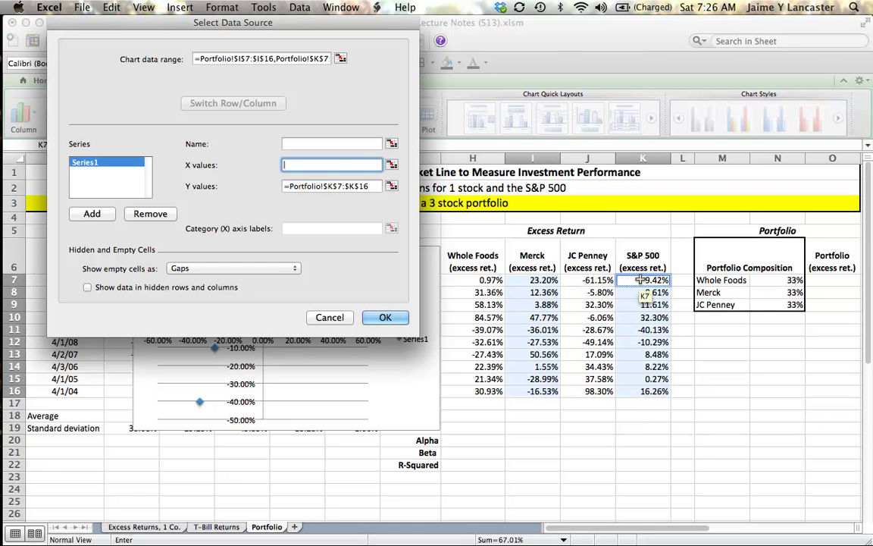
left_click_drag(643, 281, 641, 391)
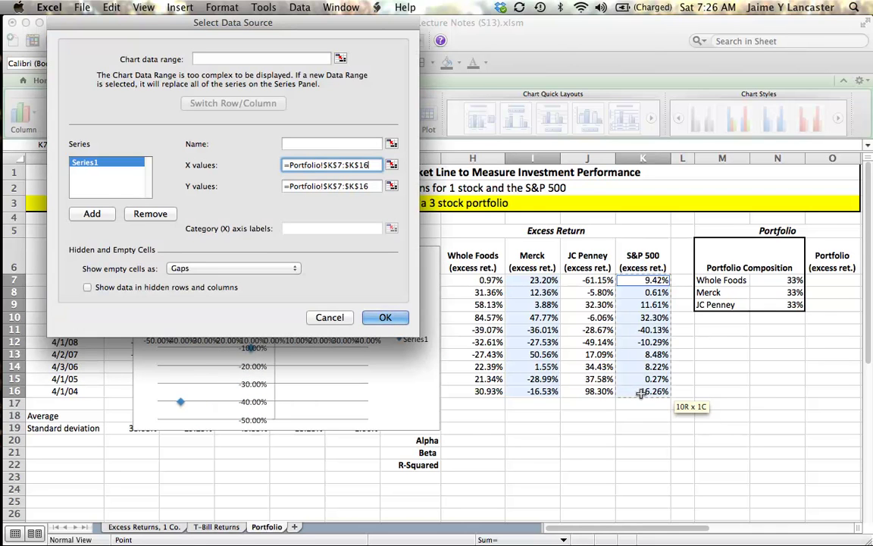
Step: Set the Y values of Series1 to the Merck excess returns in I7:I16 and apply the data source changes
left_click(376, 185)
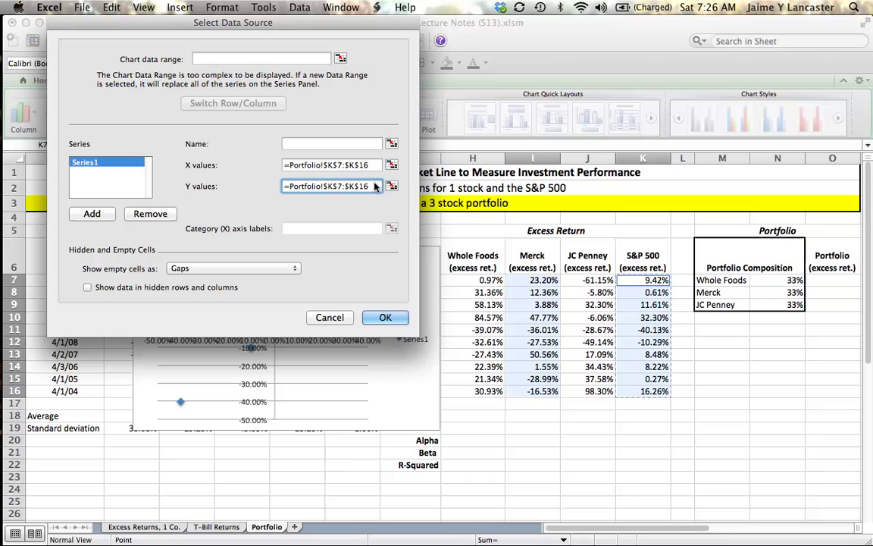
left_click_drag(375, 185, 272, 183)
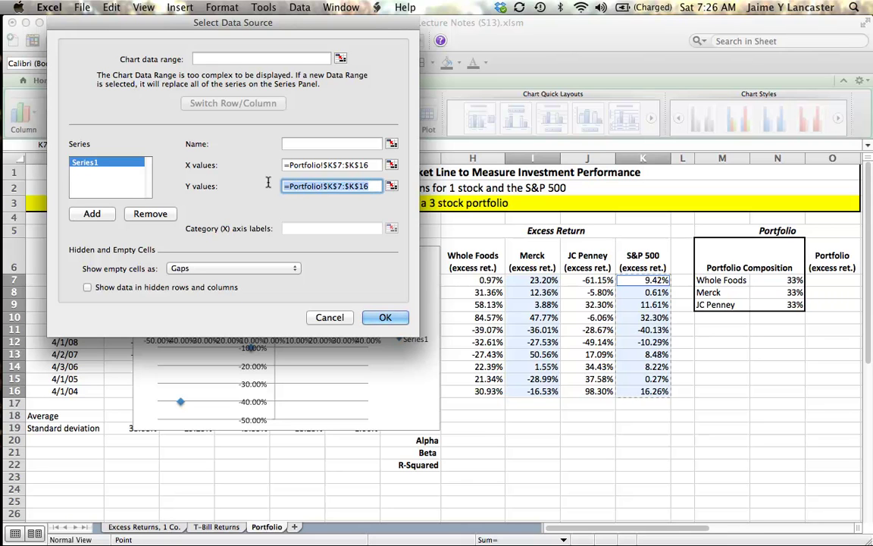
key("BackSpace")
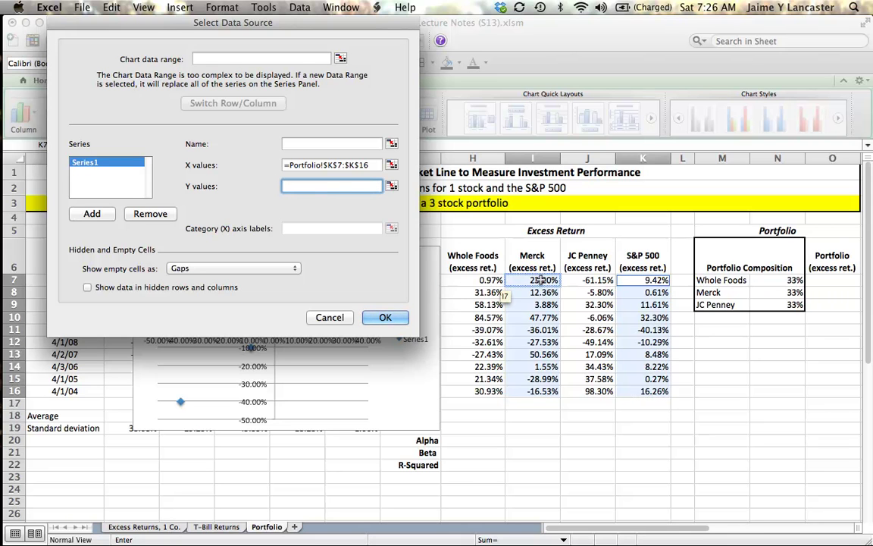
left_click(541, 279)
left_click_drag(540, 280, 534, 392)
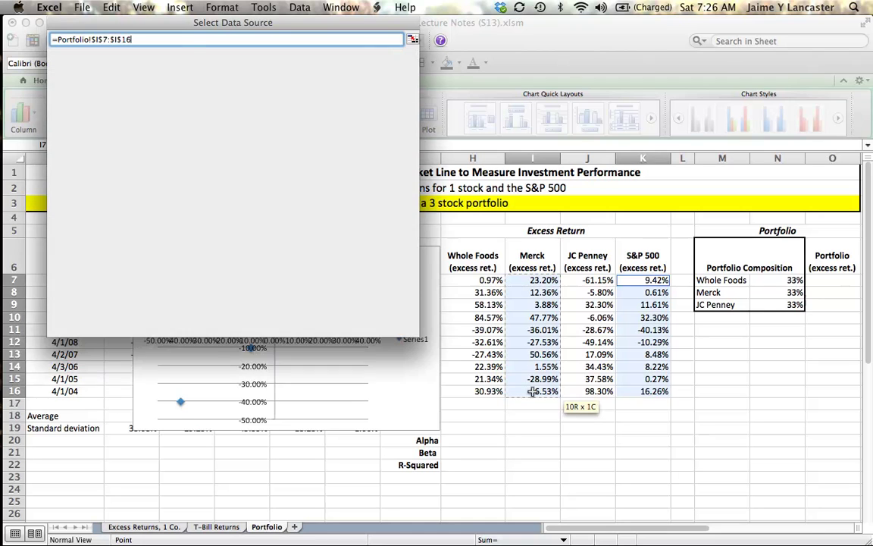
left_click(384, 318)
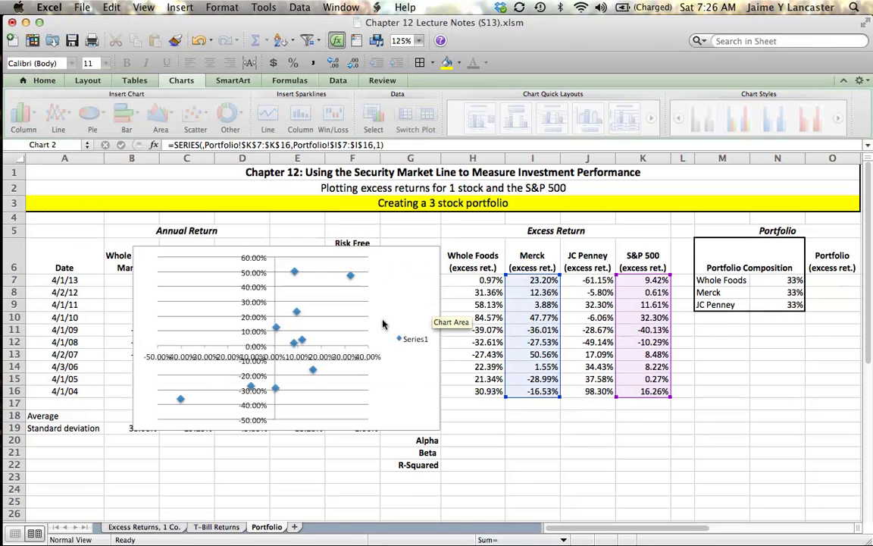
Step: Inspect the two uppermost data points and delete the Series1 legend from the scatter chart
left_click(349, 275)
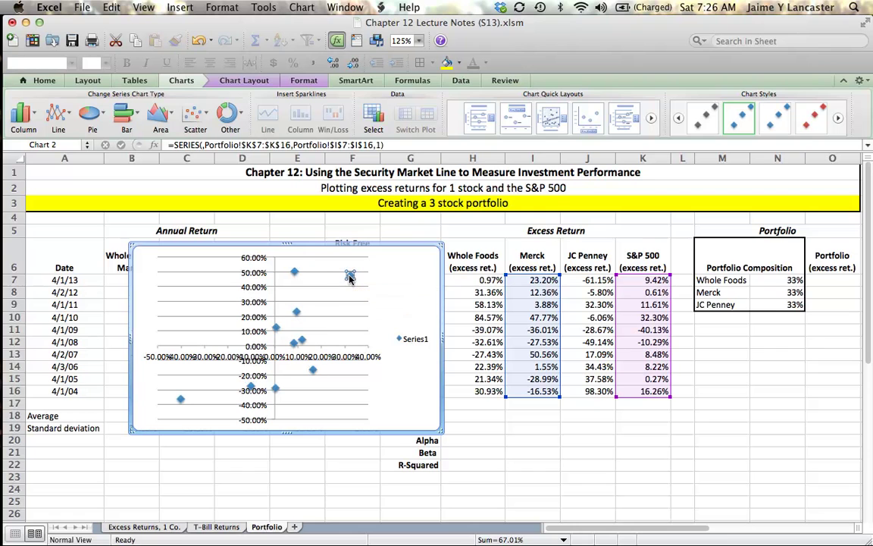
left_click(295, 273)
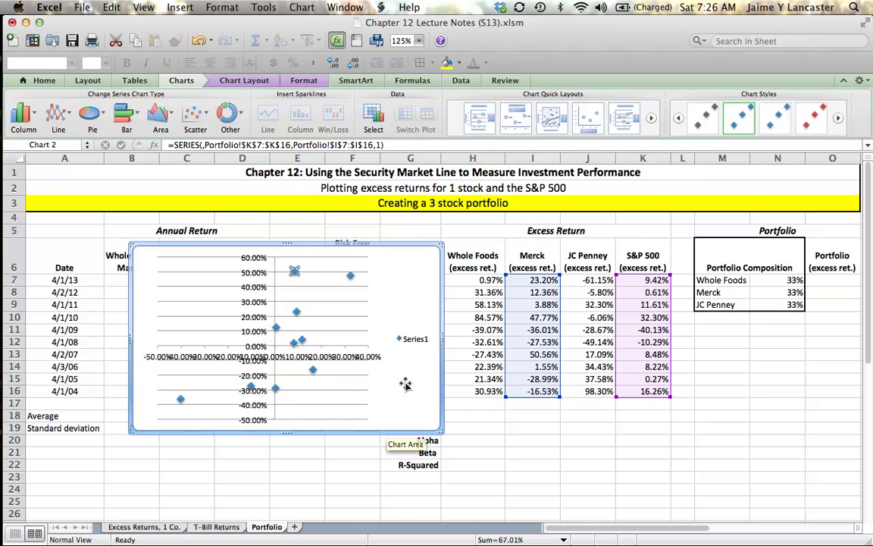
left_click(410, 343)
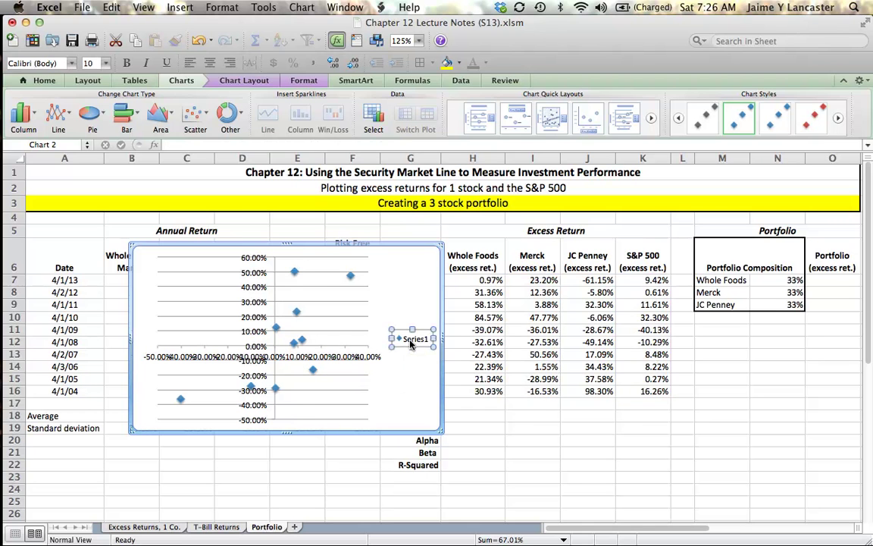
key("Delete")
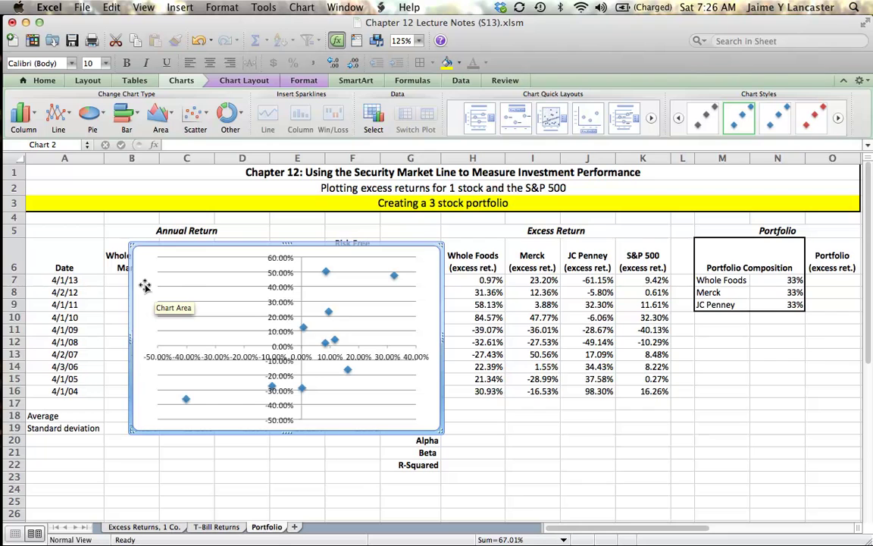
Step: Apply the chart layout with chart, axis titles and legend, and title the chart "Merck Excess Returns on the S&P 500, 2004 - 2013"
left_click(279, 304)
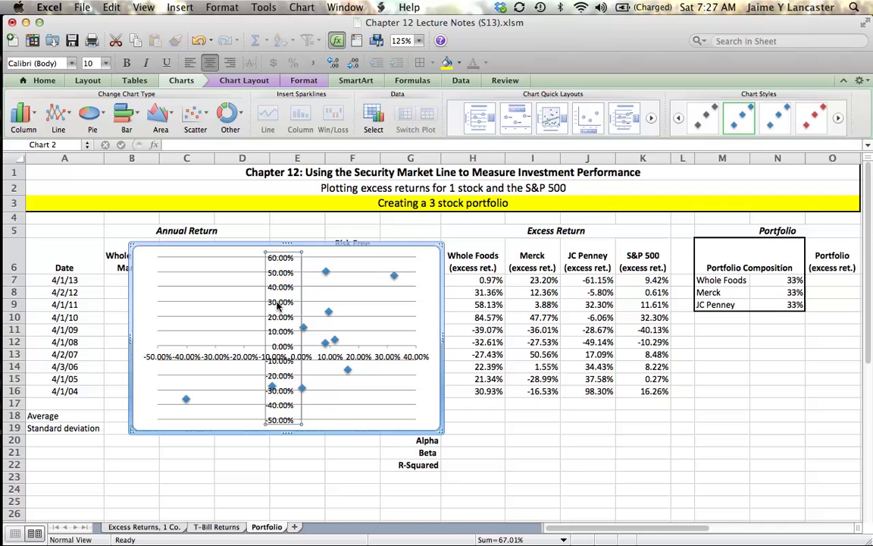
left_click(479, 116)
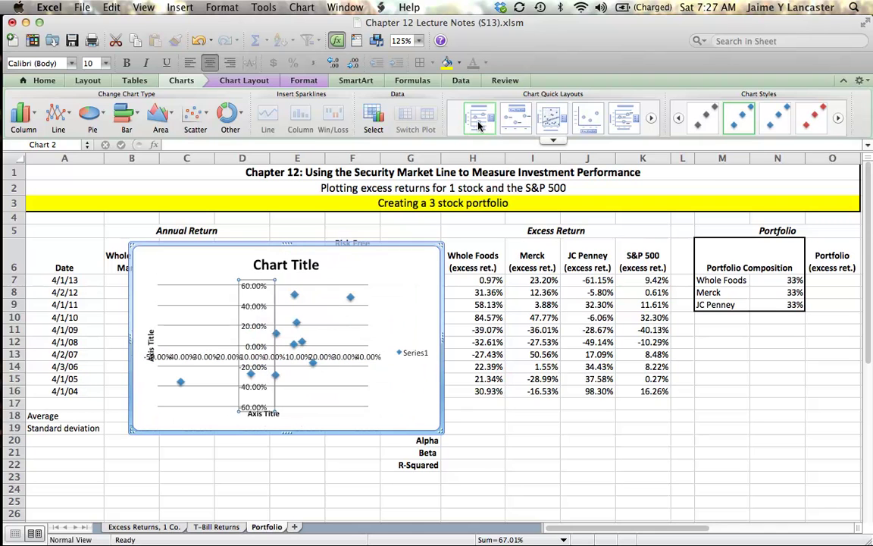
left_click(285, 265)
type("P")
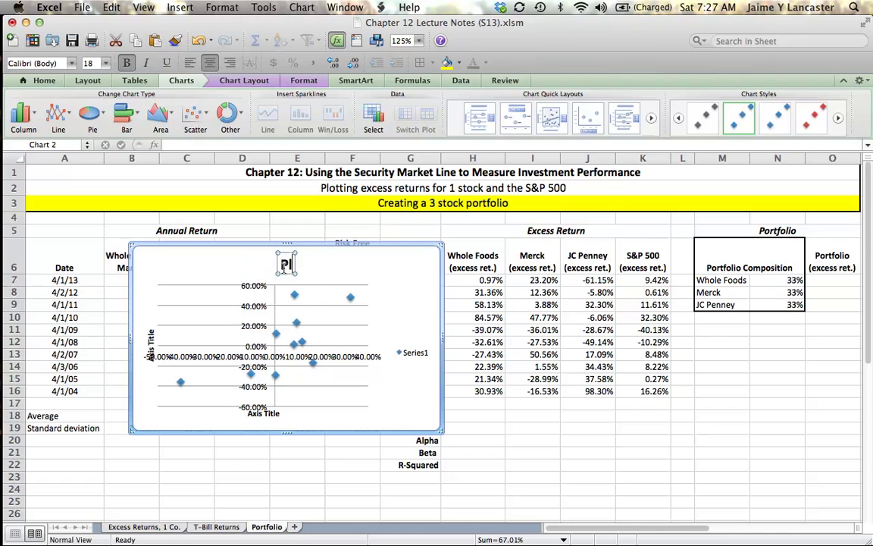
key("BackSpace")
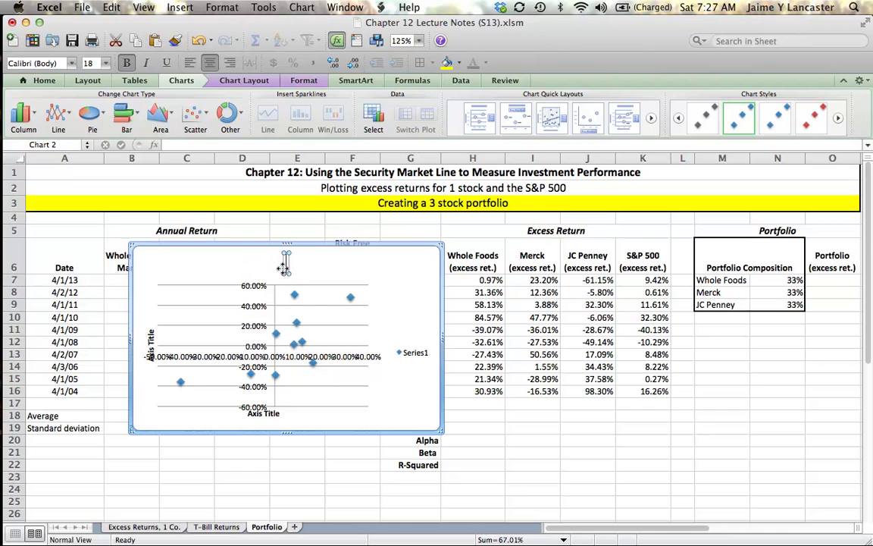
type("Merck E")
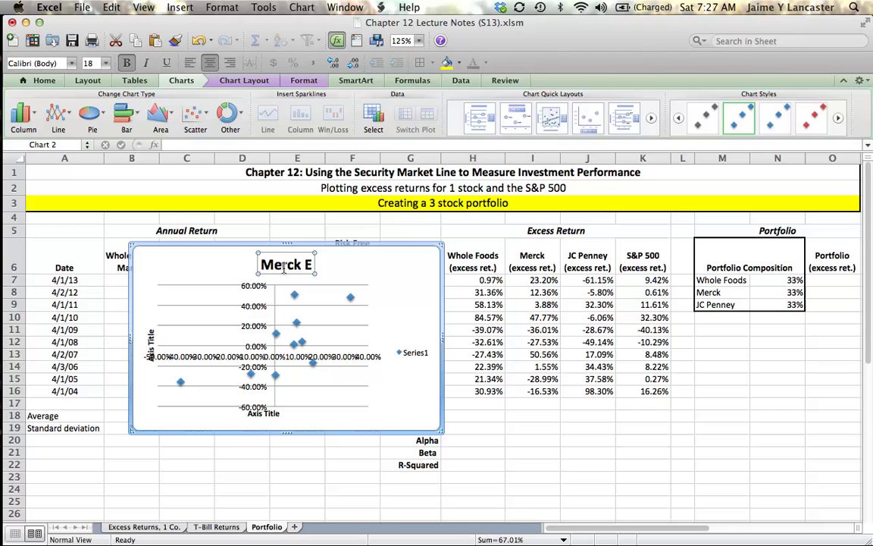
type("xcess Ret")
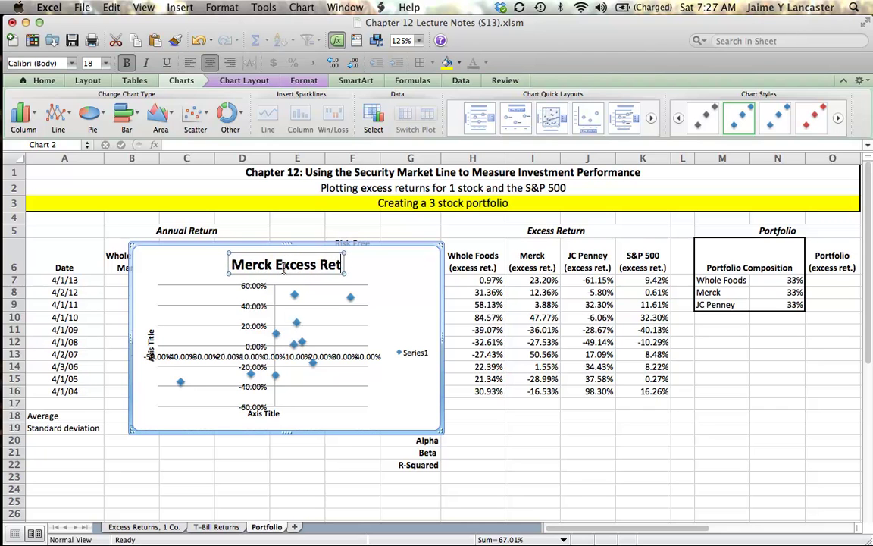
type("urns on the S")
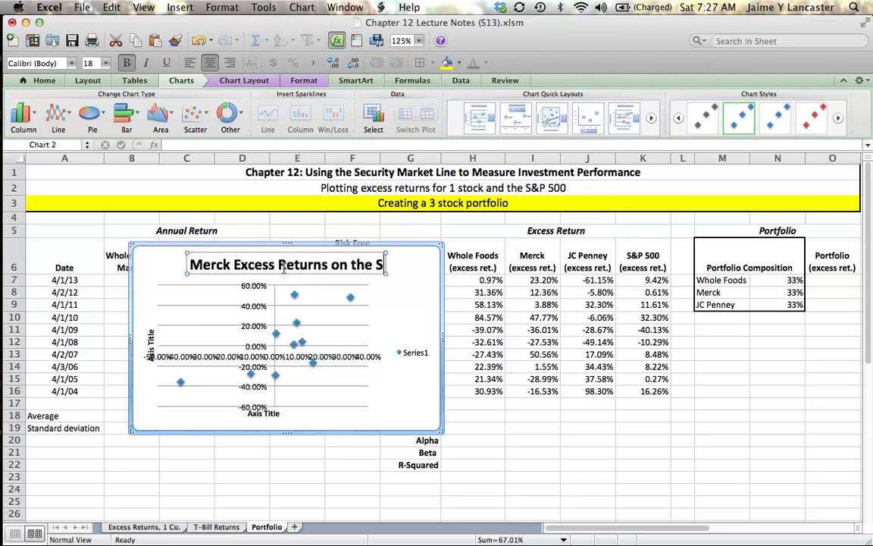
type("&P 500,")
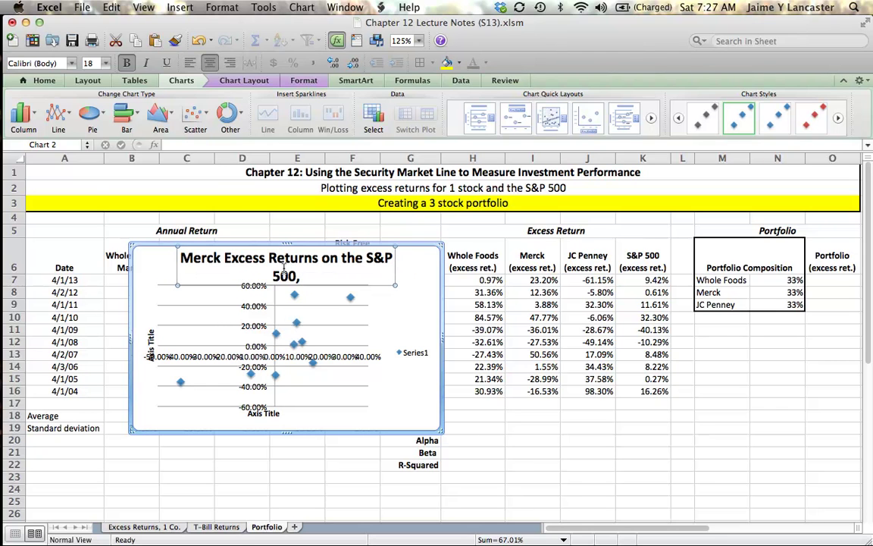
type(" 2004")
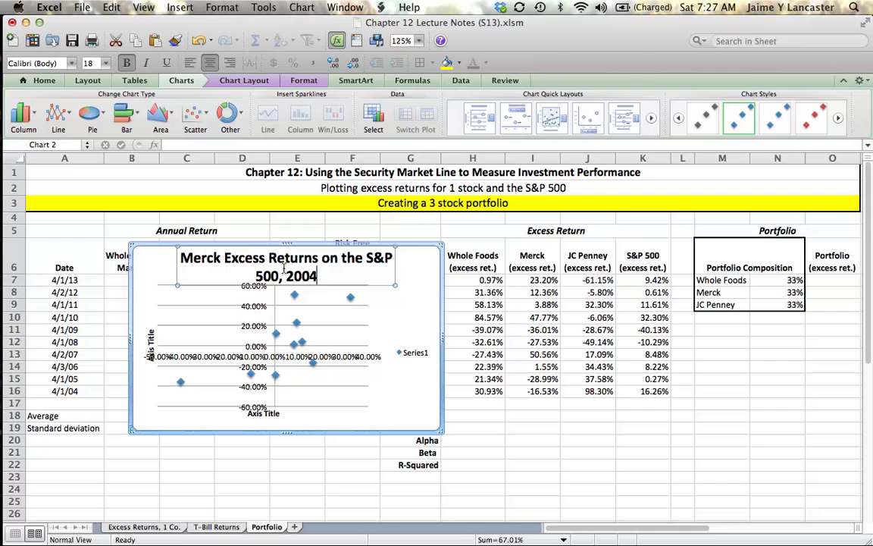
type(" - 2013")
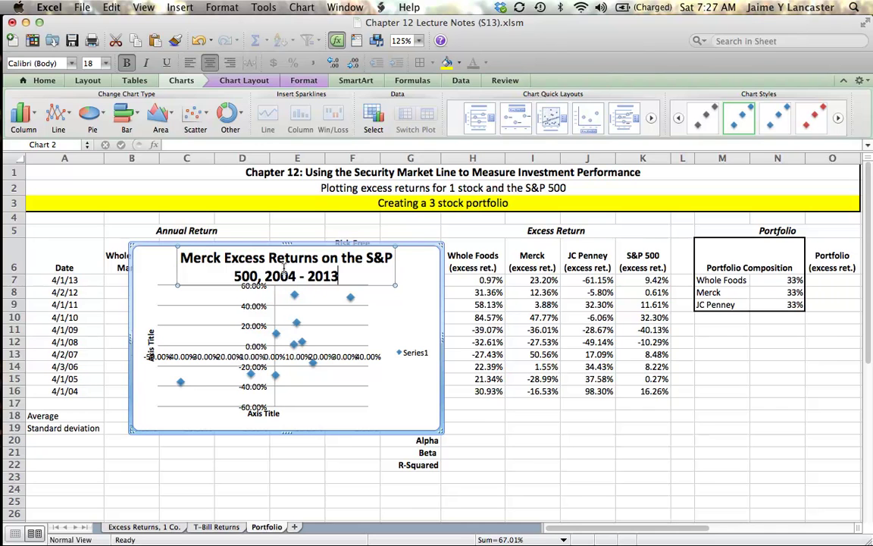
Step: Reduce the chart title's font size to 12 and delete the Series1 legend
left_click_drag(324, 252, 194, 252)
left_click(105, 63)
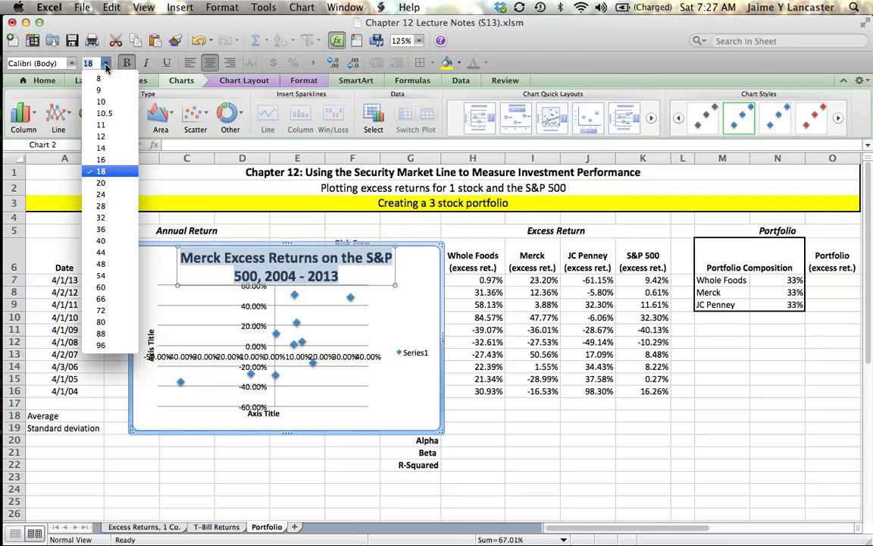
left_click(102, 137)
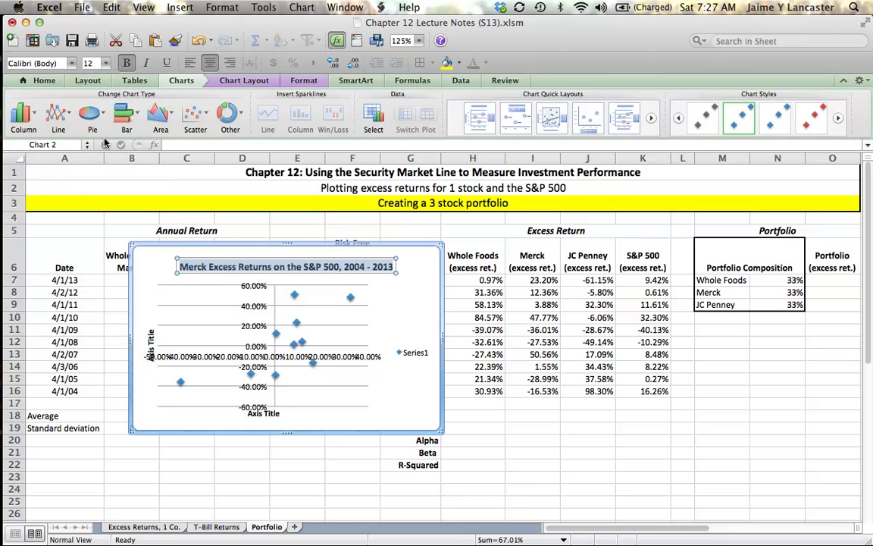
left_click(416, 359)
key("Delete")
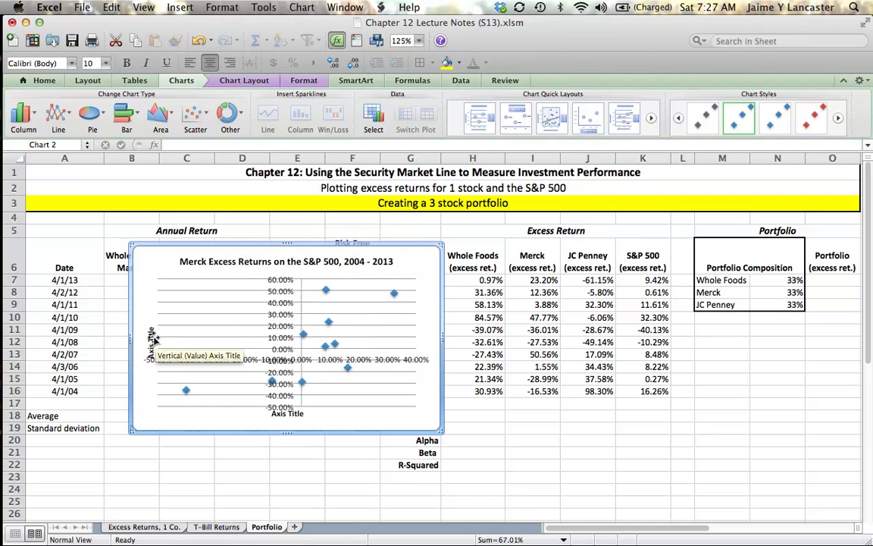
Step: Title the scatter chart's vertical axis "Merk" and its horizontal axis "S&P"
left_click(151, 337)
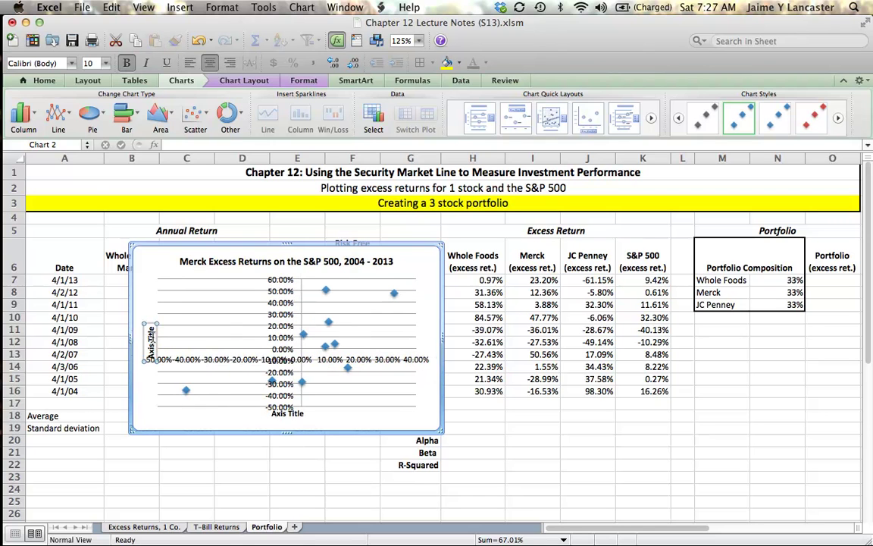
type("Merk")
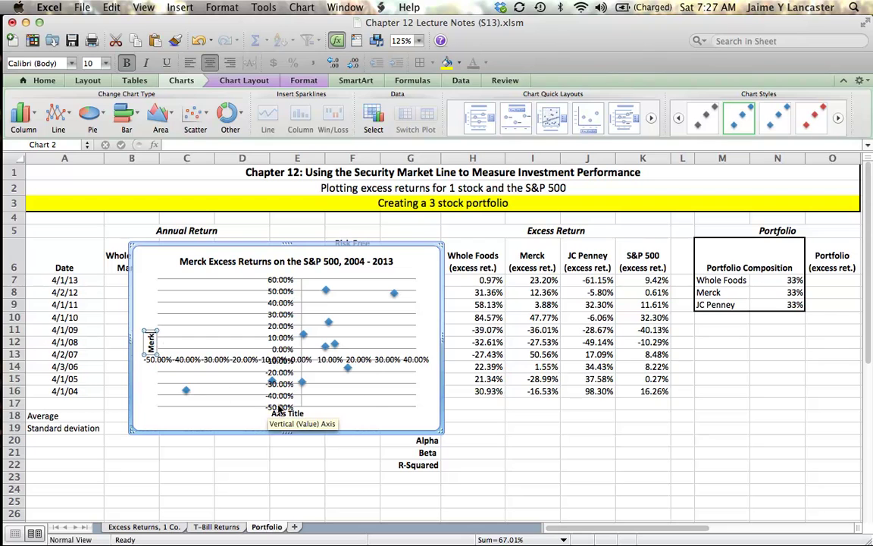
left_click(278, 413)
type("S&P")
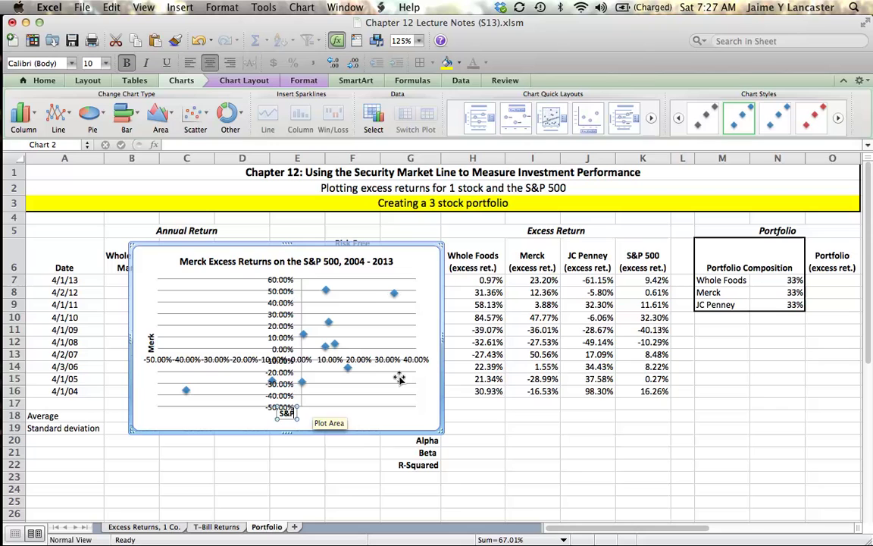
Step: Format the vertical axis numbers as percentages with 0 decimal places, unlinked from the source
right_click(275, 281)
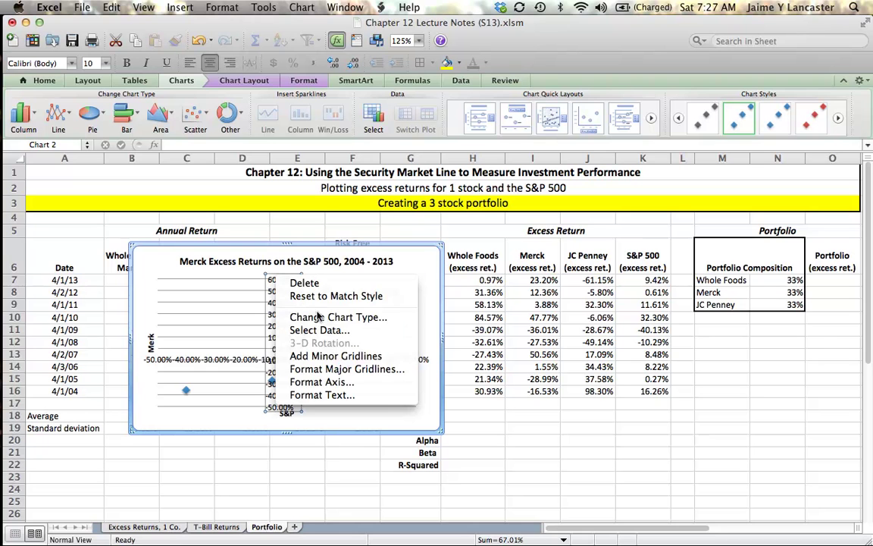
left_click(347, 383)
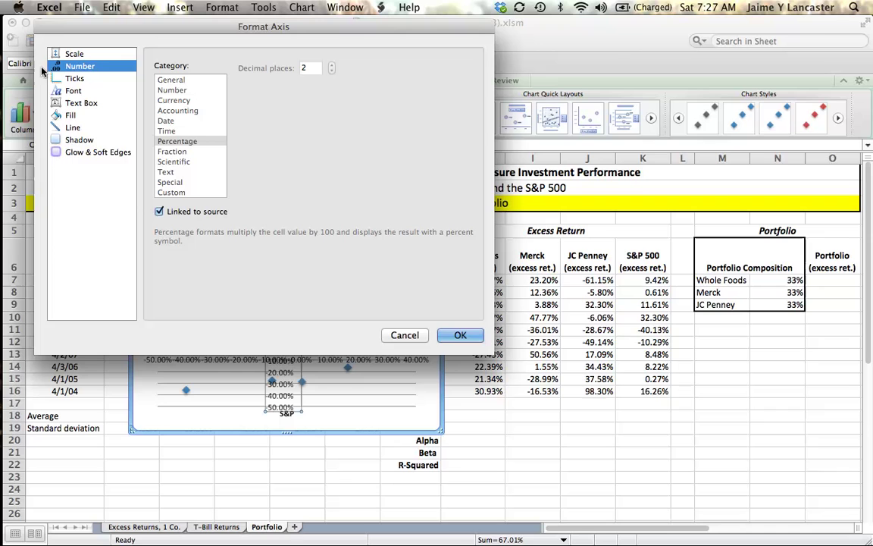
left_click(159, 213)
left_click(331, 71)
left_click(332, 71)
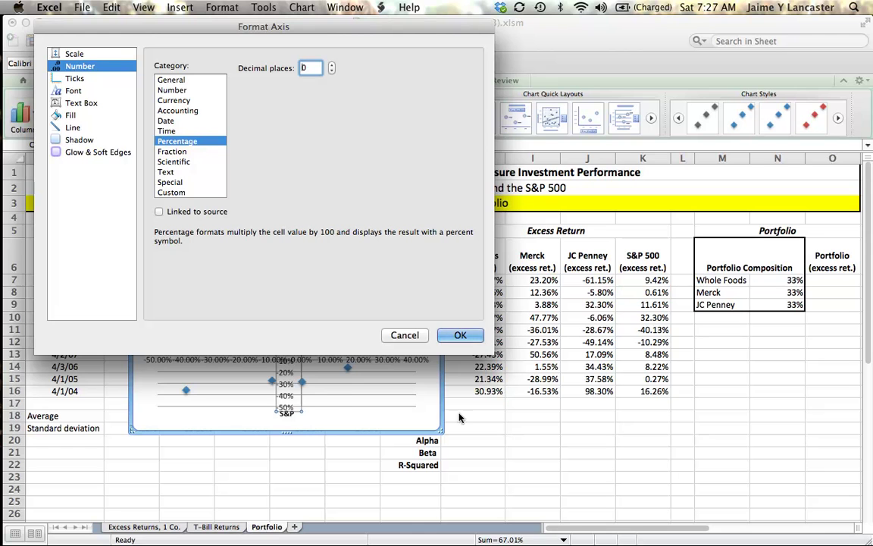
left_click(461, 335)
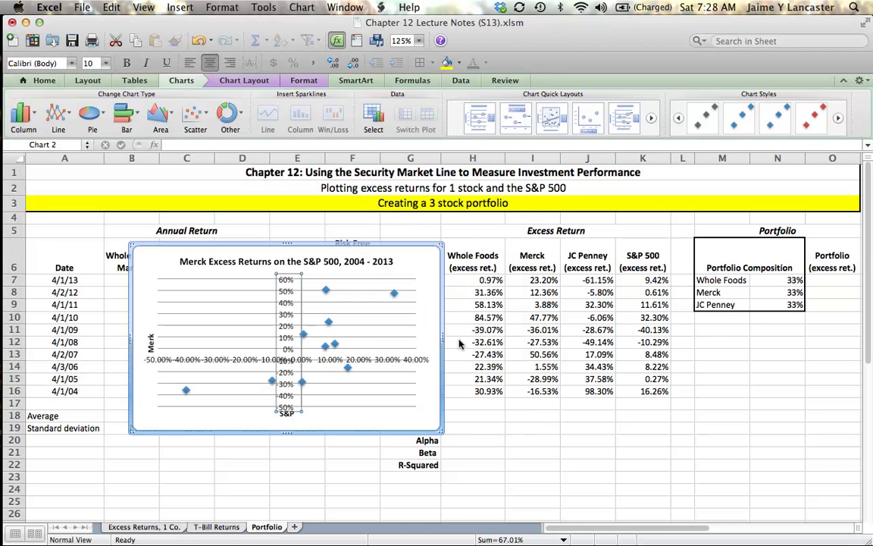
Step: Format the horizontal axis numbers as percentages with 0 decimal places, unlinked from the source
right_click(413, 363)
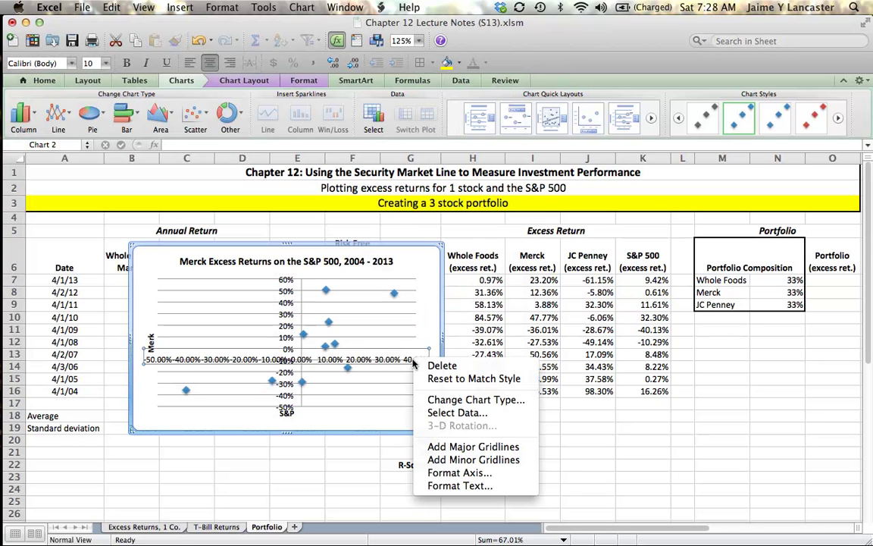
left_click(453, 473)
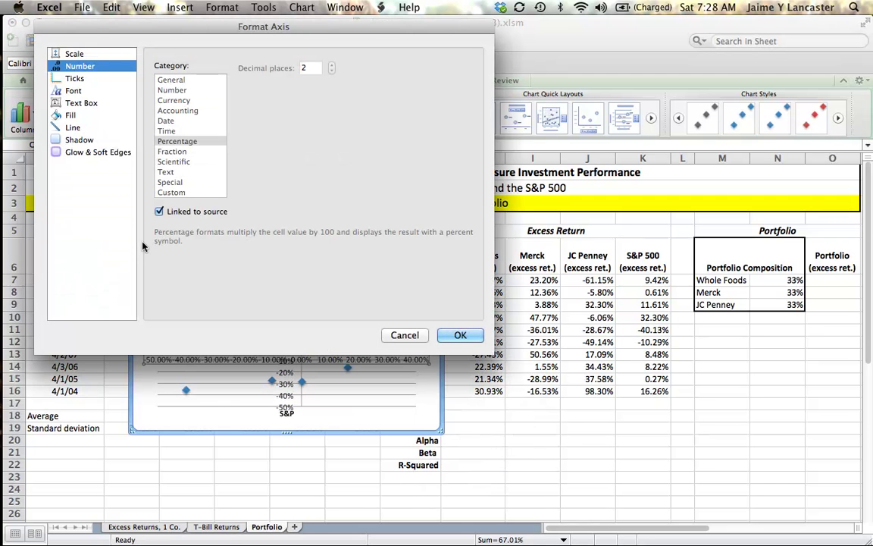
left_click(160, 213)
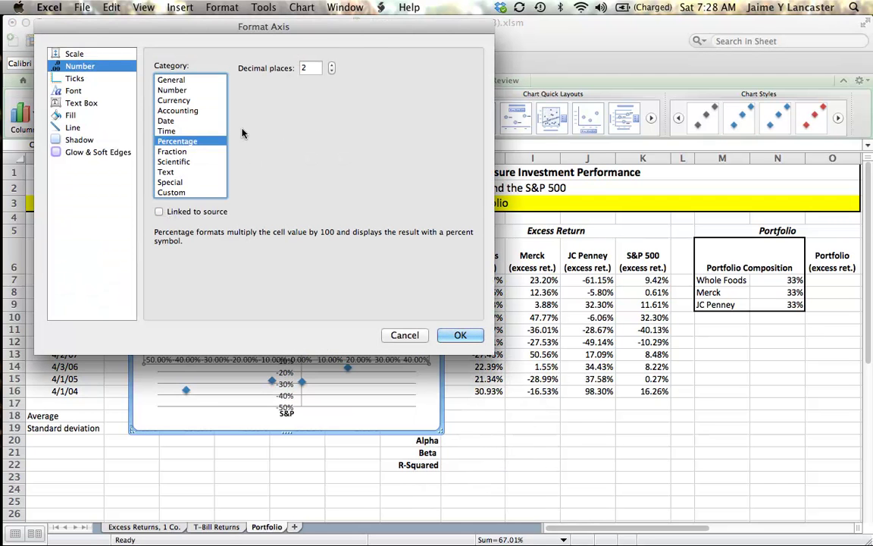
left_click(331, 71)
left_click(331, 71)
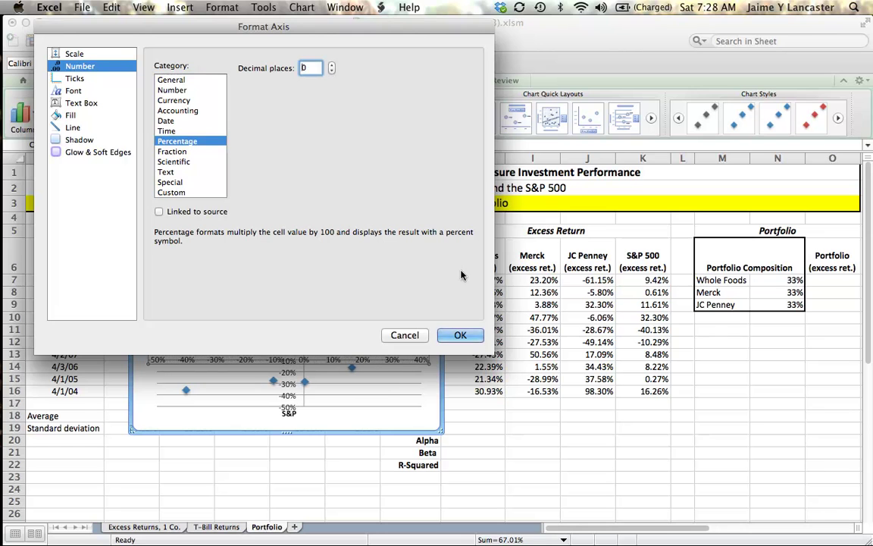
left_click(467, 340)
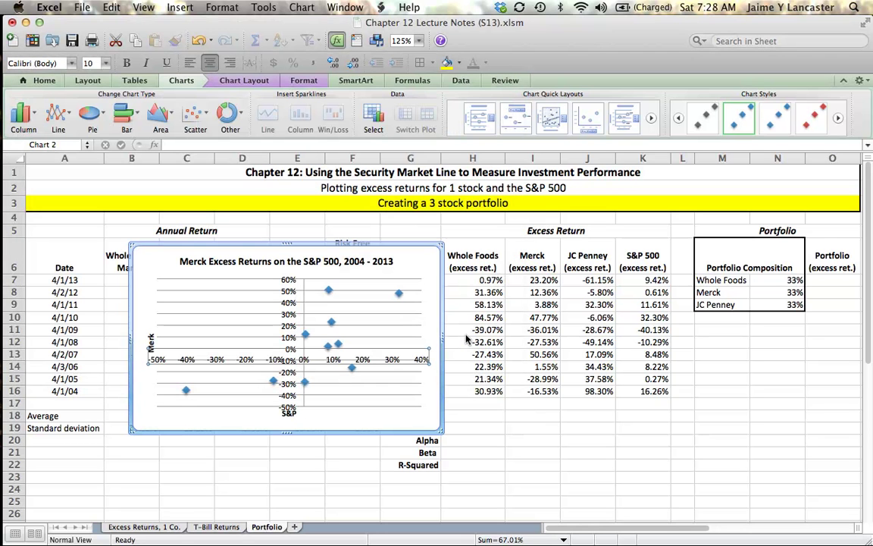
Step: Enlarge the scatter chart slightly from its lower-right corner and move both axis titles outward, clear of the axis labels
left_click(439, 428)
left_click_drag(439, 429, 476, 445)
left_click(307, 429)
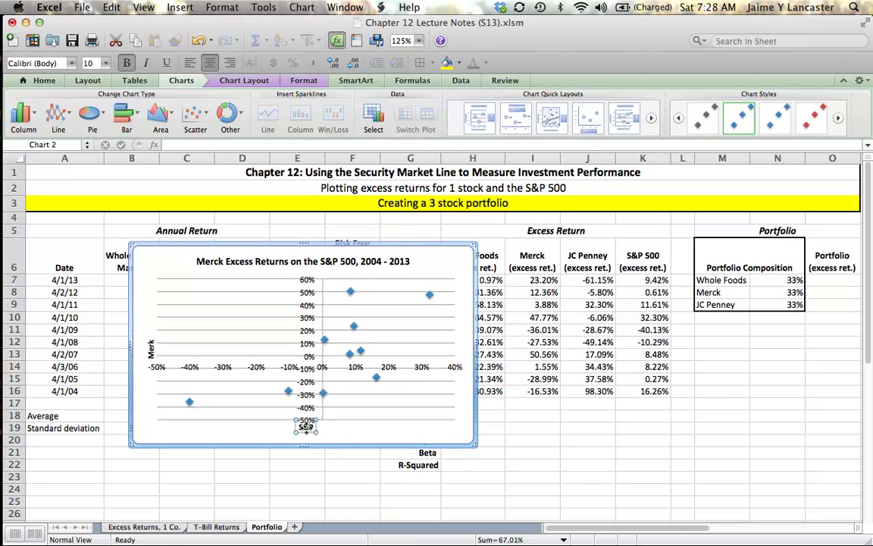
left_click(151, 349)
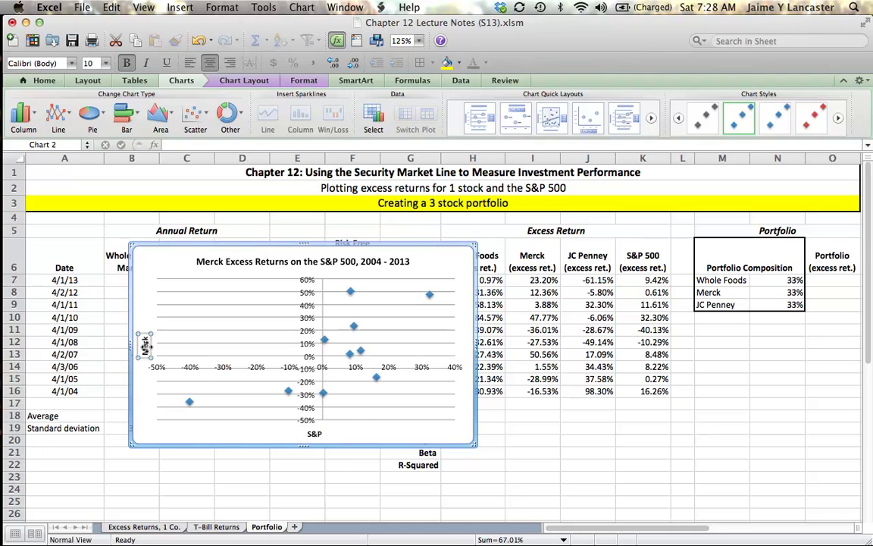
Step: Add a linear trendline to the data points, displaying its equation and R-squared value on the chart
left_click(362, 351)
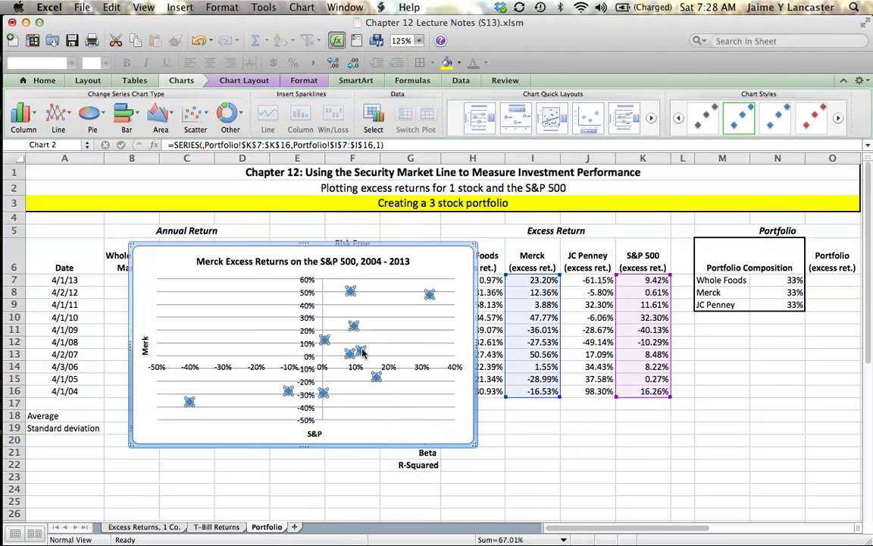
right_click(362, 352)
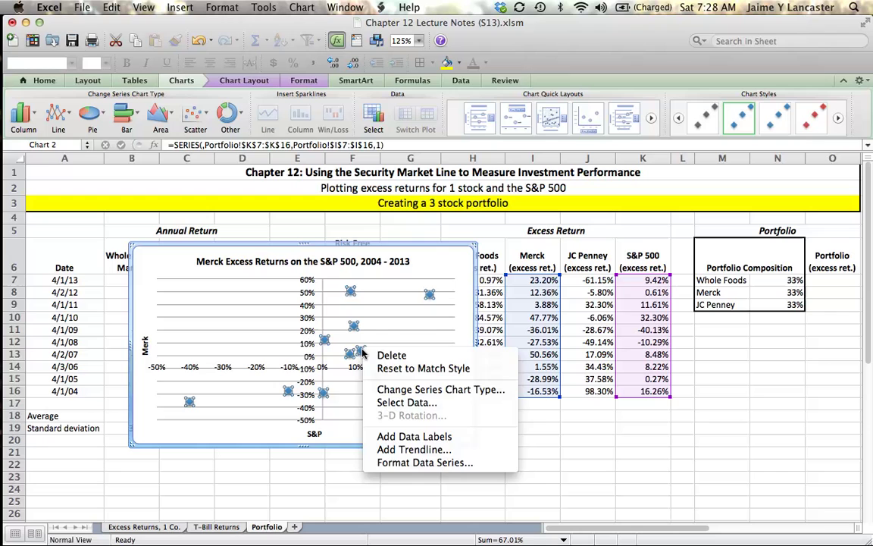
left_click(406, 451)
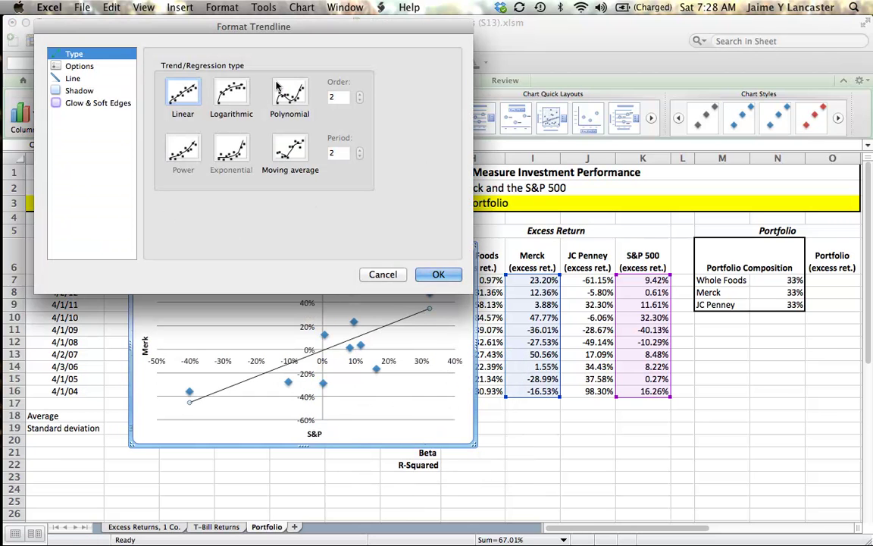
left_click(79, 68)
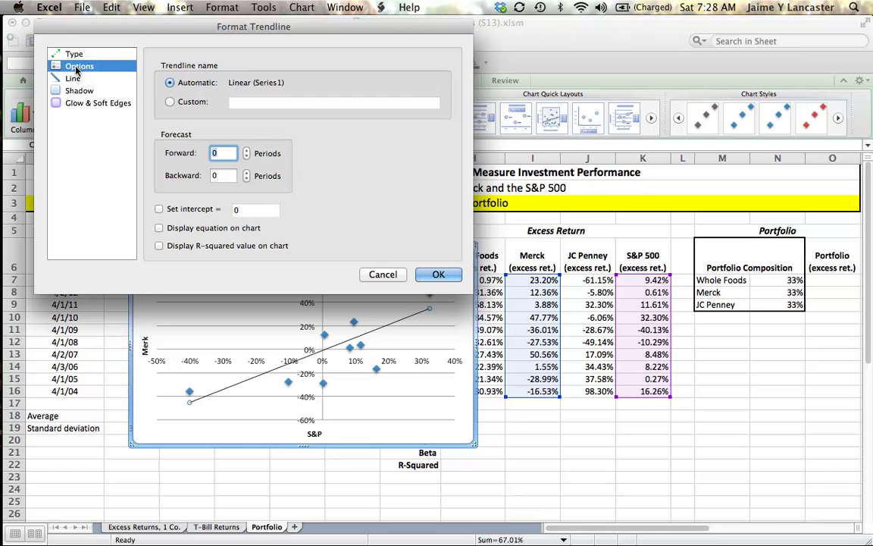
left_click(159, 245)
left_click(159, 228)
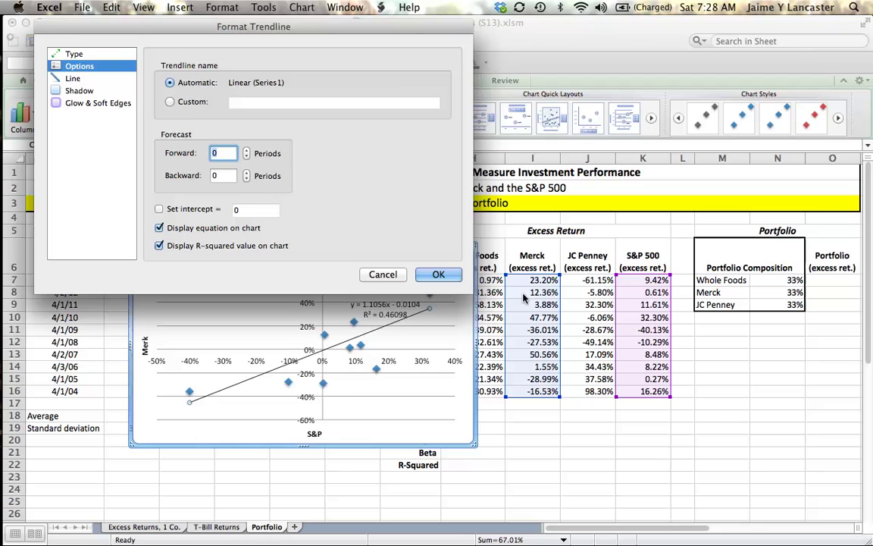
left_click(447, 277)
Step: Place the trendline equation label in the plot's upper-left corner and move the chart clear of the Whole Foods excess return column
left_click_drag(372, 306, 191, 289)
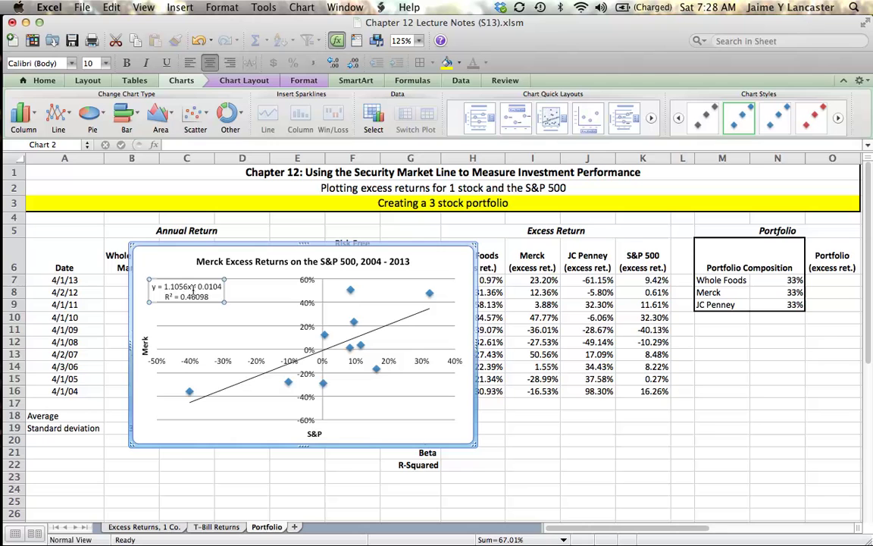
left_click(174, 434)
left_click_drag(174, 435, 123, 409)
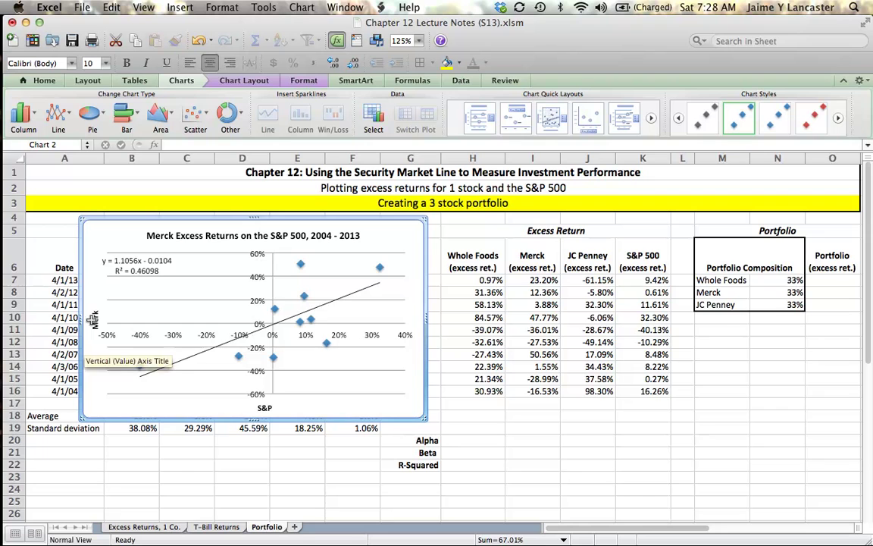
left_click(118, 276)
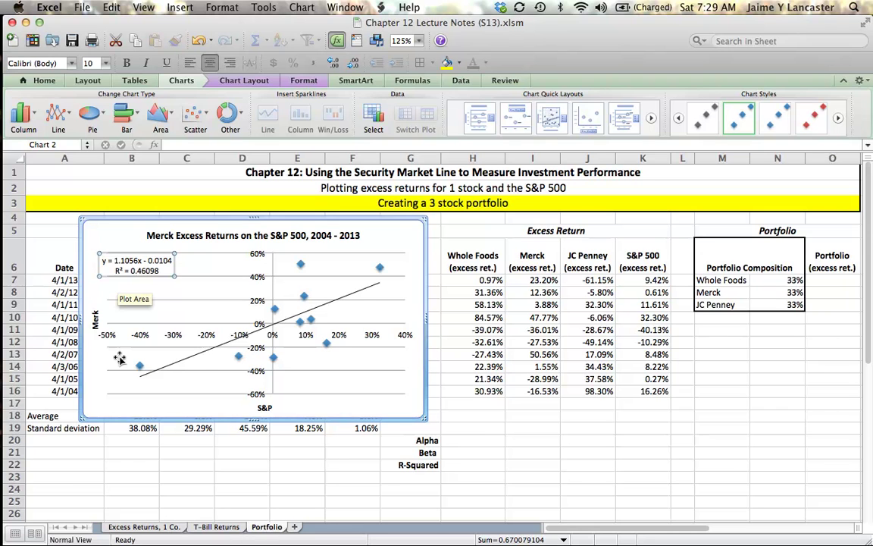
Step: Calculate Merck's alpha in I20 with INTERCEPT, using I7:I16 as known y's and the absolute range $K$7:$K$16 as known x's
left_click(529, 449)
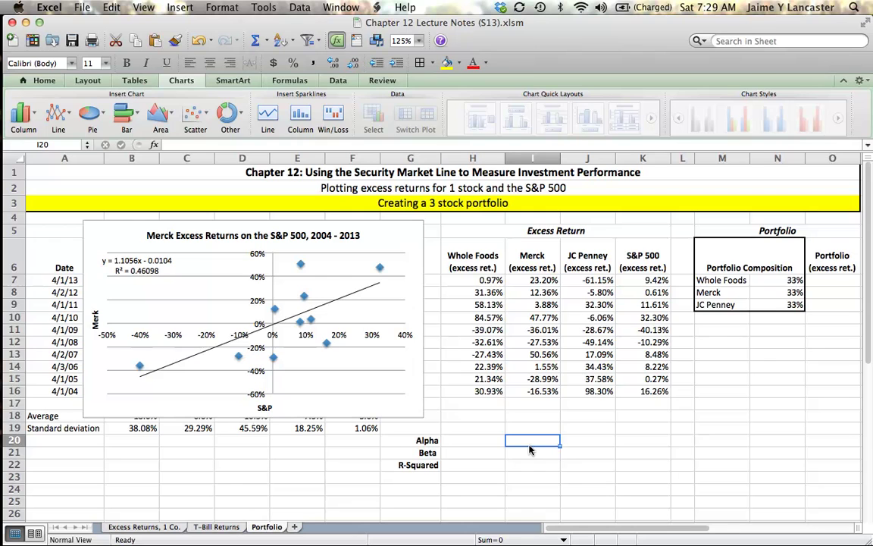
type("=")
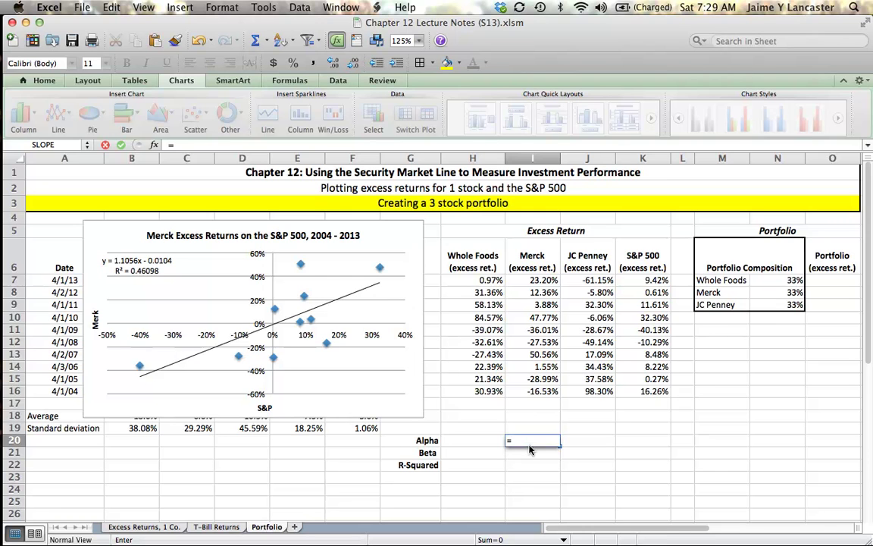
type("intercept(")
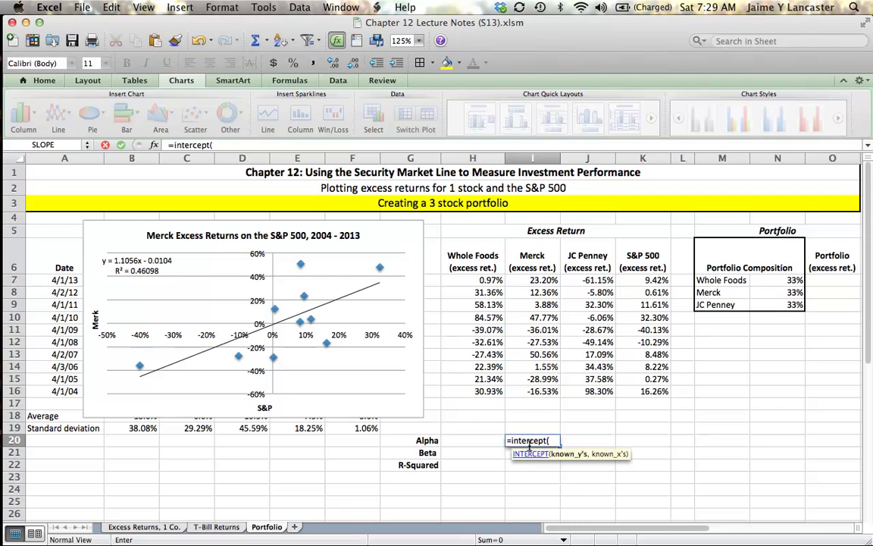
left_click_drag(530, 282, 537, 392)
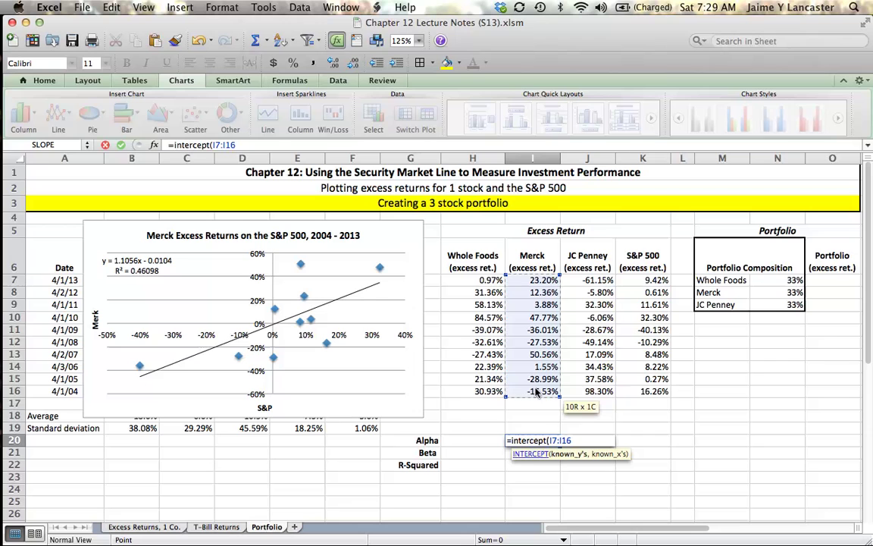
type(",")
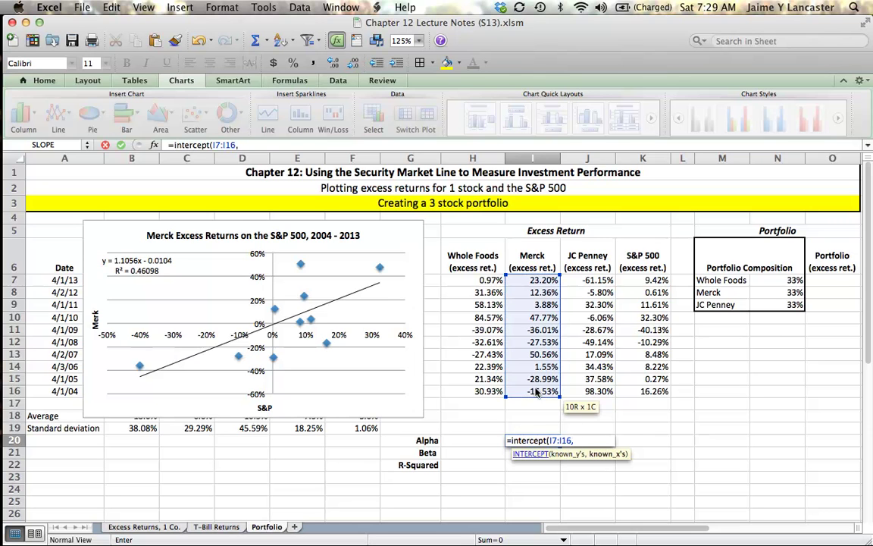
left_click_drag(644, 280, 645, 388)
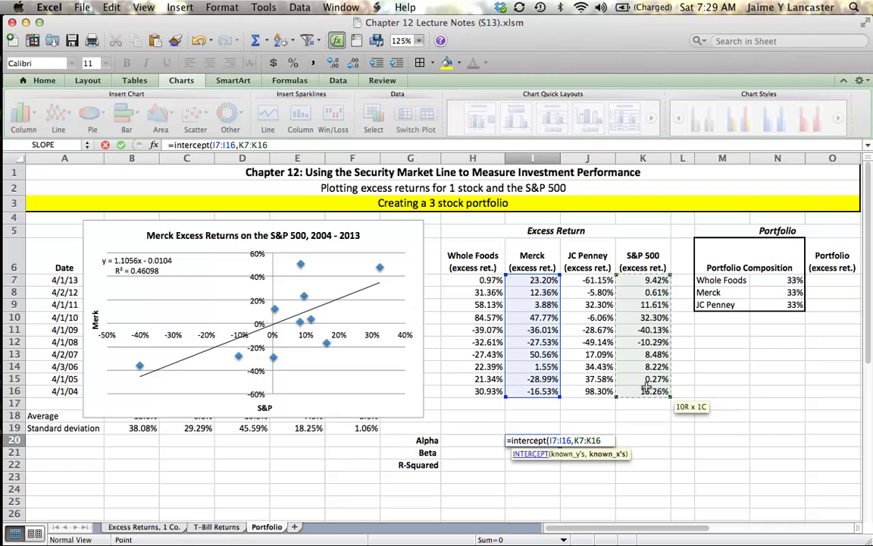
key("super+t")
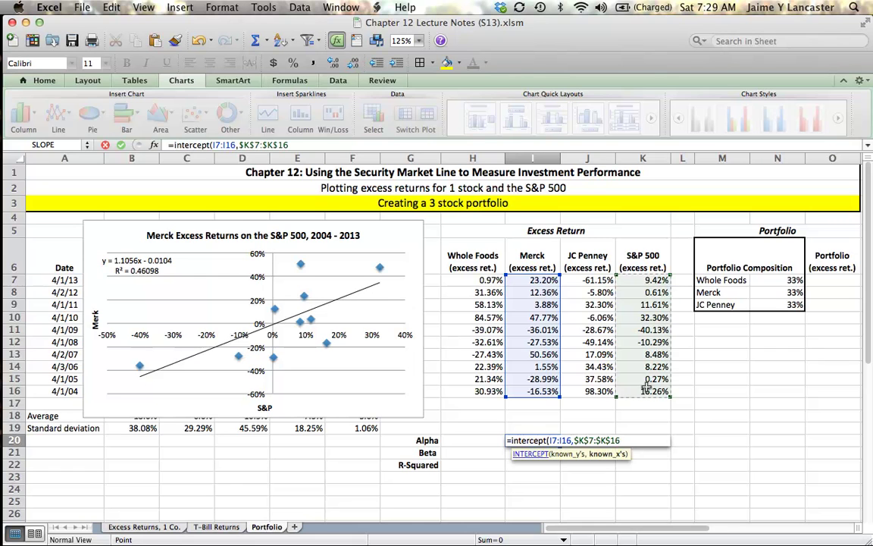
key("Return")
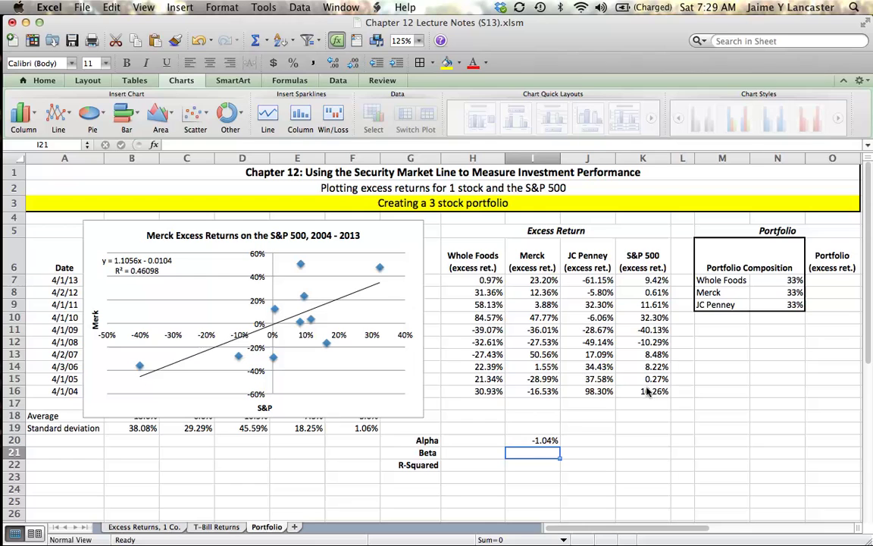
left_click(527, 440)
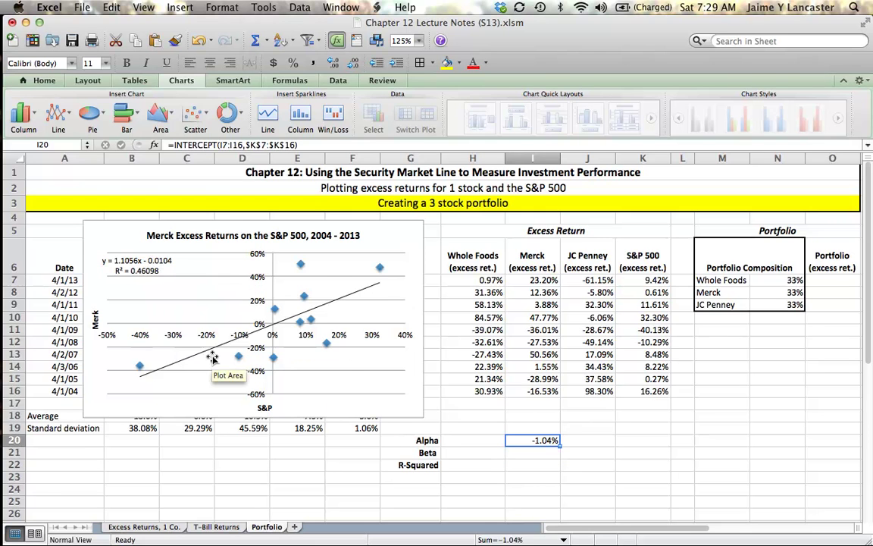
Step: Calculate Merck's beta in I21 with SLOPE, using I7:I16 as known y's and the absolute range $K$7:$K$16 as known x's
left_click(544, 452)
type("=slope(")
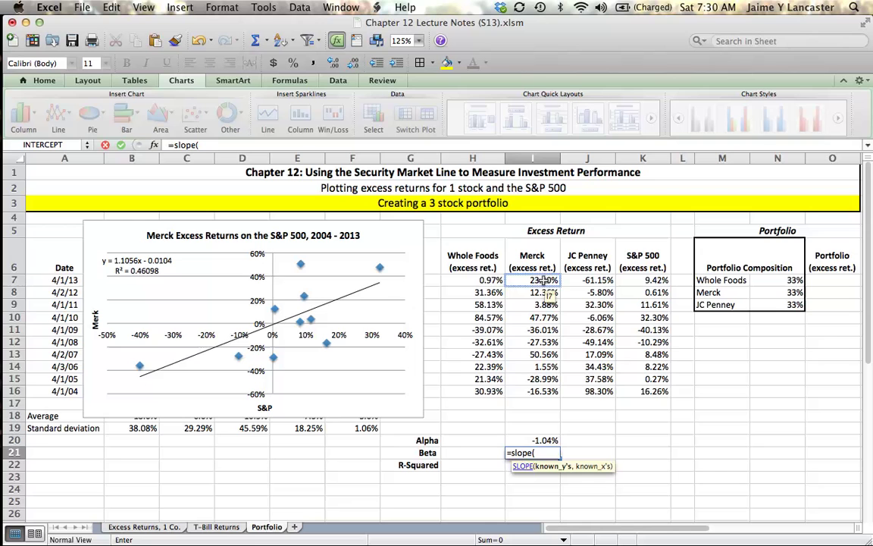
left_click_drag(544, 281, 542, 389)
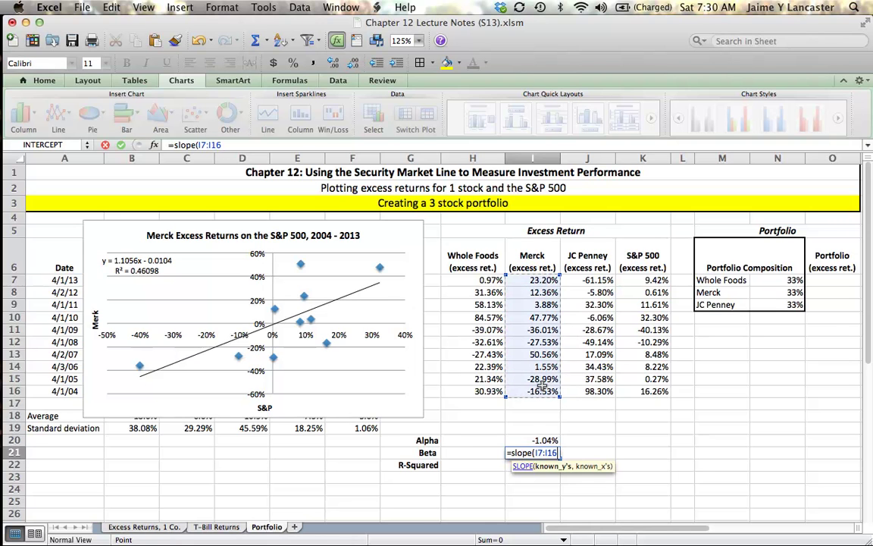
type(",")
left_click_drag(655, 280, 646, 391)
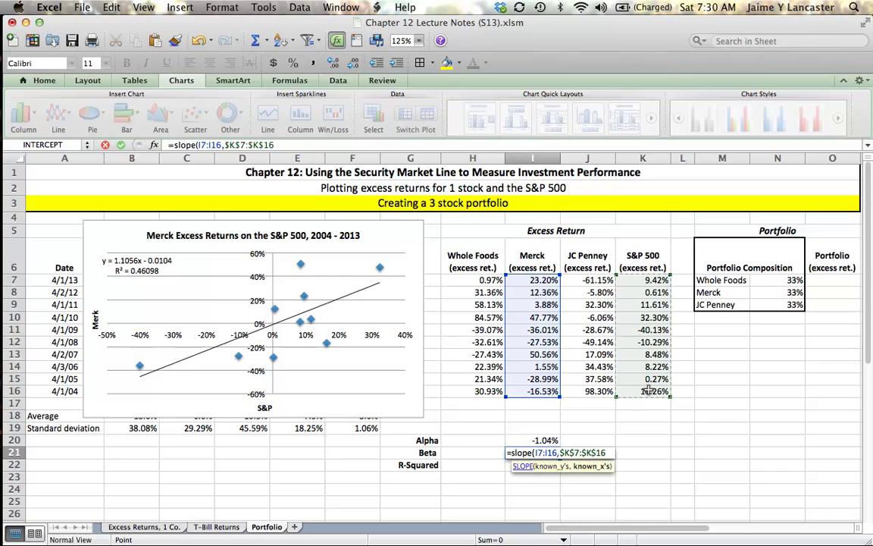
key("Return")
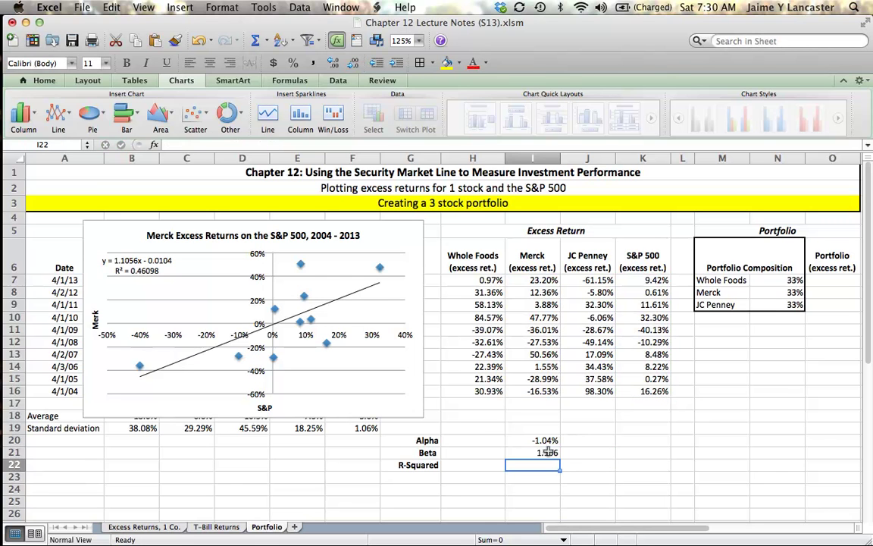
left_click(522, 453)
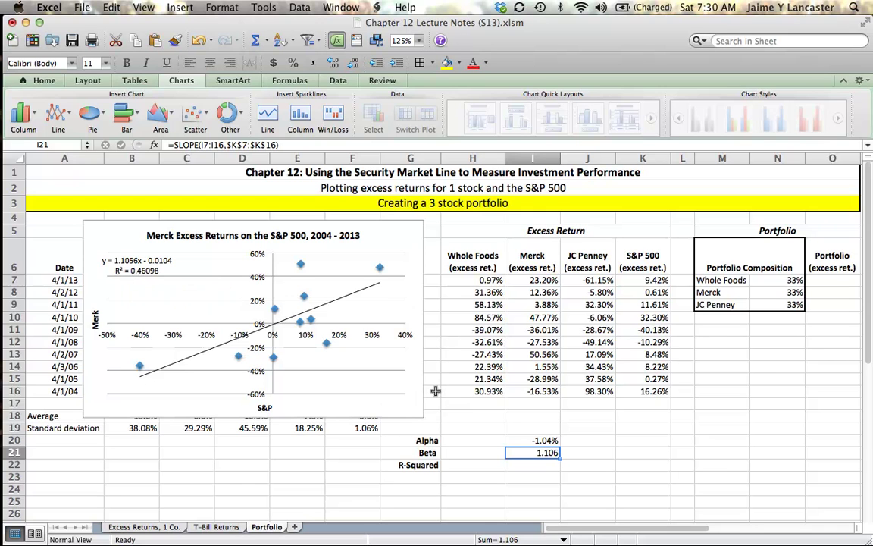
Step: Add a decimal place to Merck's alpha, beta and R-squared cells I20:I22, formatting them as percentages with three decimals
left_click_drag(552, 441, 548, 464)
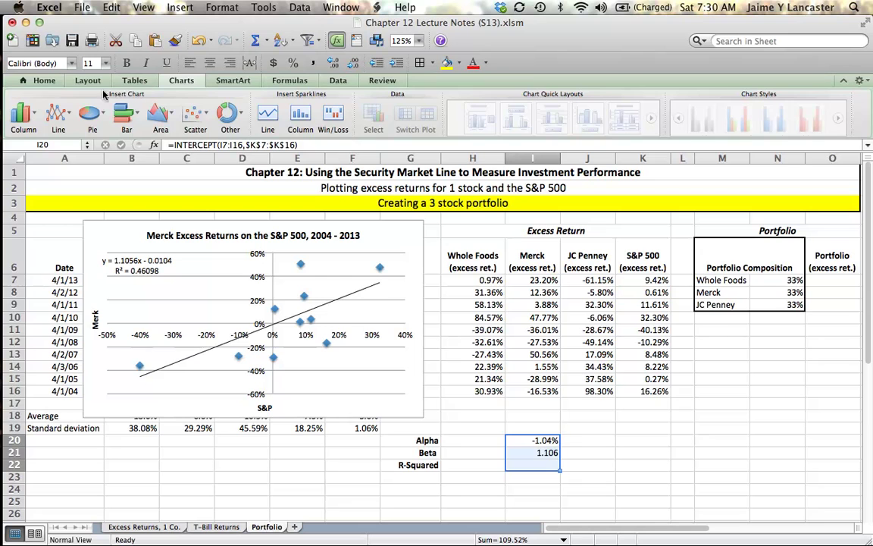
left_click(44, 80)
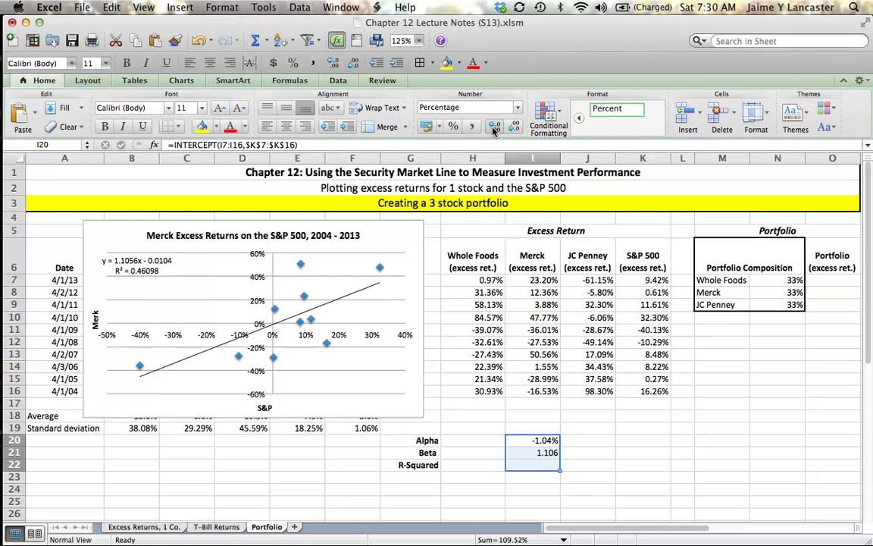
left_click(494, 127)
Step: Format Merck's beta in I21 as a plain number with four decimal places
key("Down")
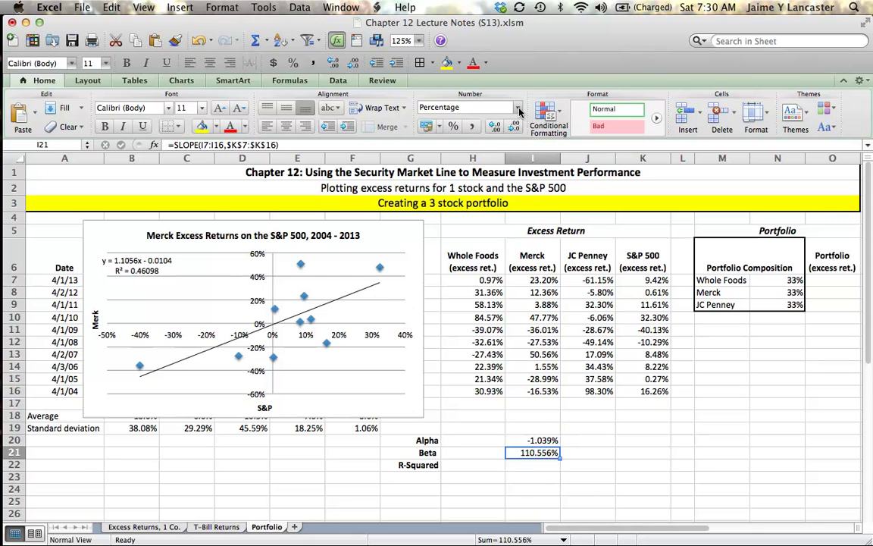
left_click(469, 107)
left_click(470, 124)
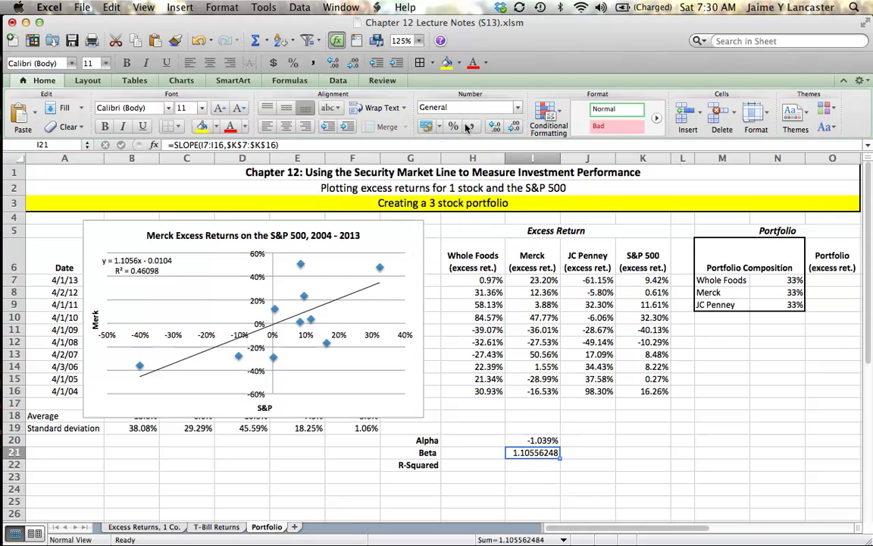
left_click(515, 127)
left_click(515, 126)
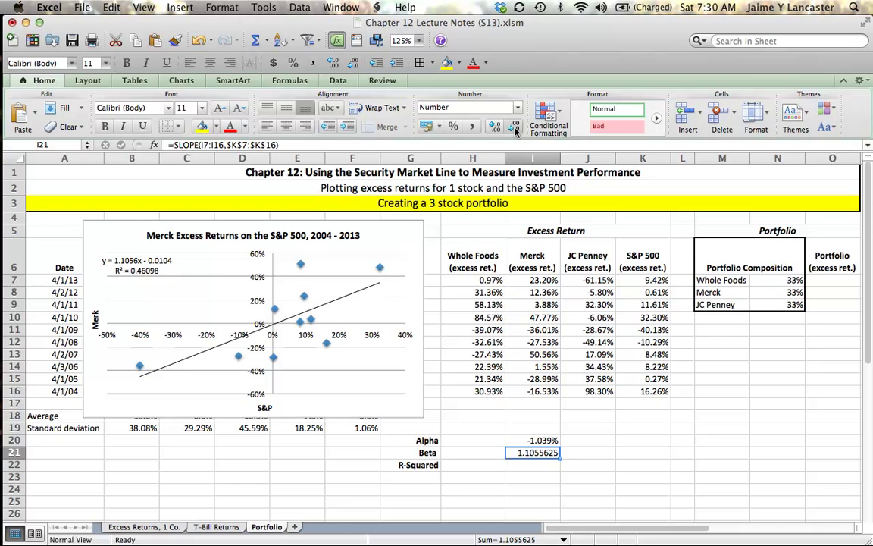
left_click(515, 126)
left_click(514, 127)
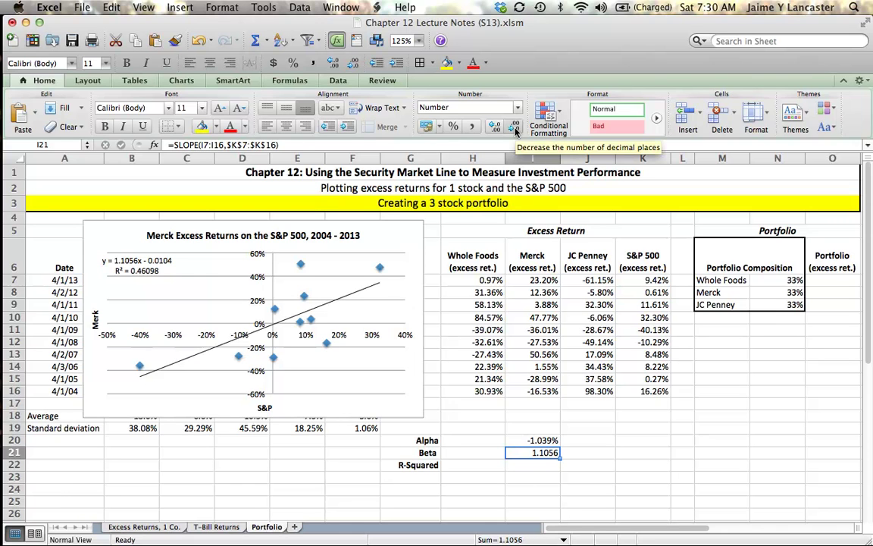
Step: Calculate Merck's R-squared in I22 with RSQ, using I7:I16 as known y's and the absolute range $K$7:$K$16 as known x's
left_click(531, 466)
type("=")
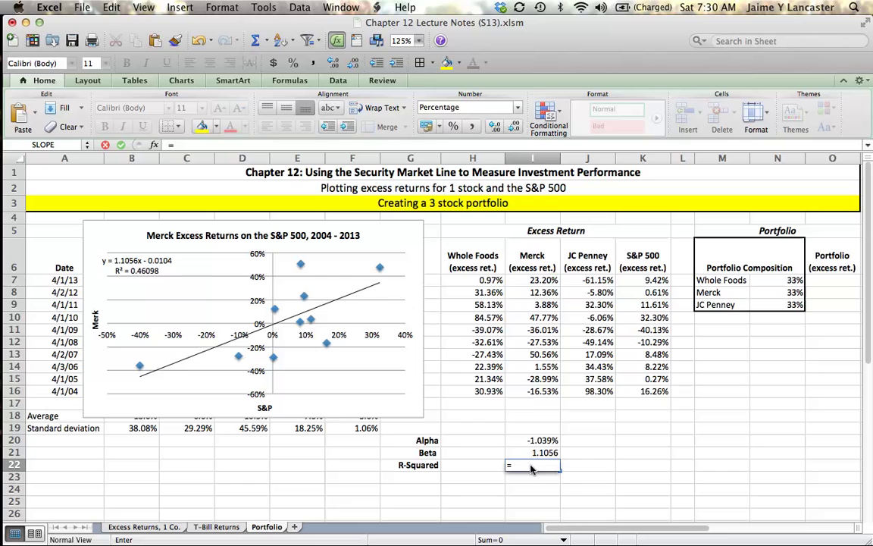
type("rsq(")
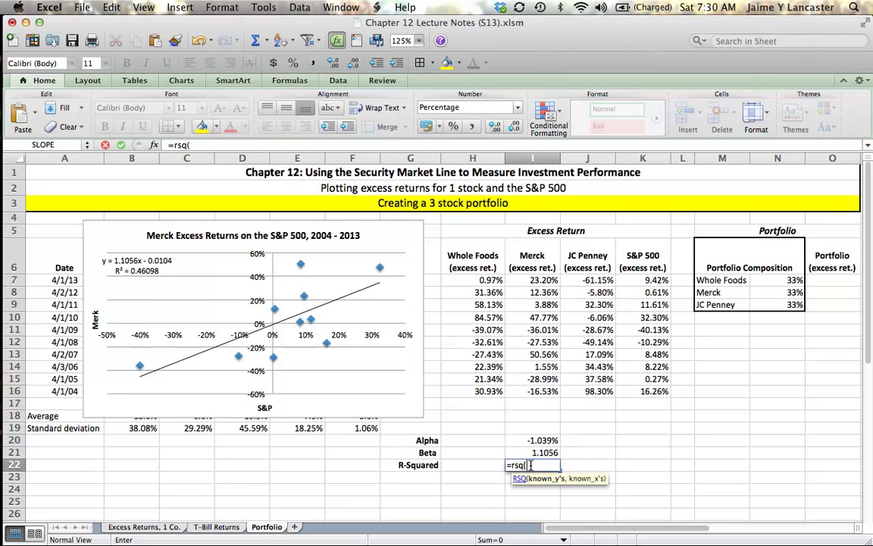
left_click_drag(541, 281, 540, 391)
type(",")
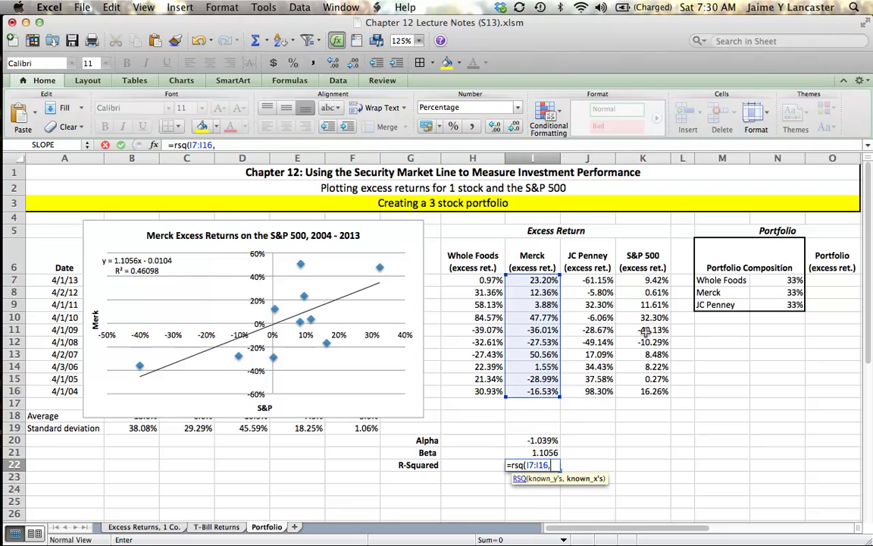
left_click_drag(643, 281, 648, 392)
key("super+t")
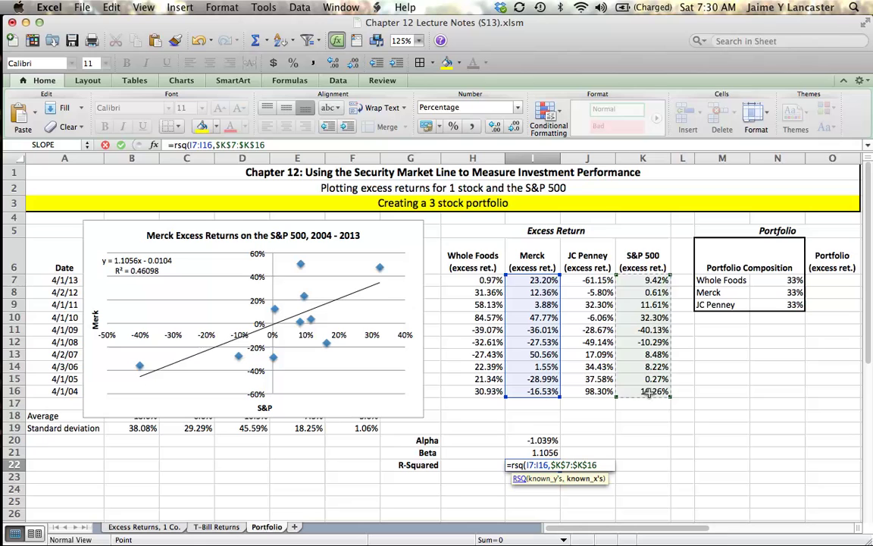
key("Return")
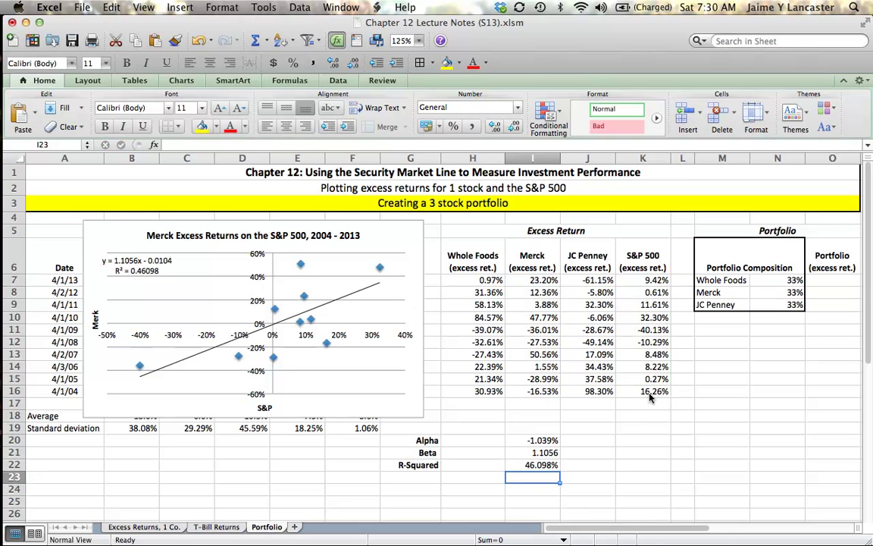
Step: Format Merck's R-squared in I22 as a plain number with five decimal places
left_click(537, 464)
left_click(467, 106)
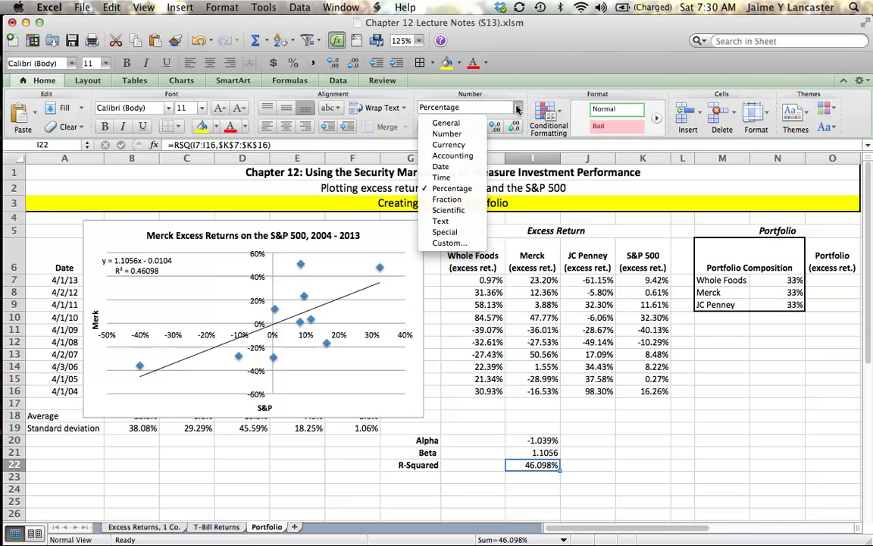
left_click(465, 124)
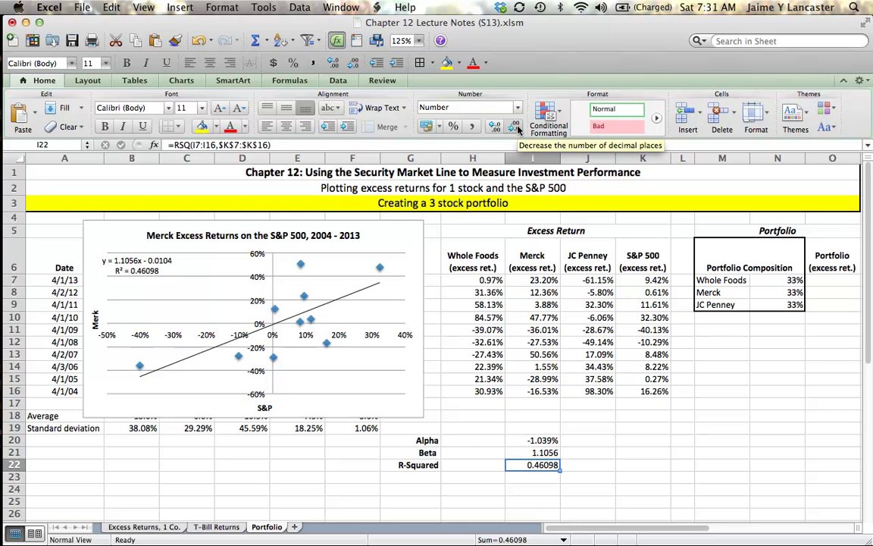
Step: Compare Merck's calculated alpha, beta and R-squared with the chart's trendline equation and check the other stocks' excess return columns
left_click(539, 441)
left_click(538, 452)
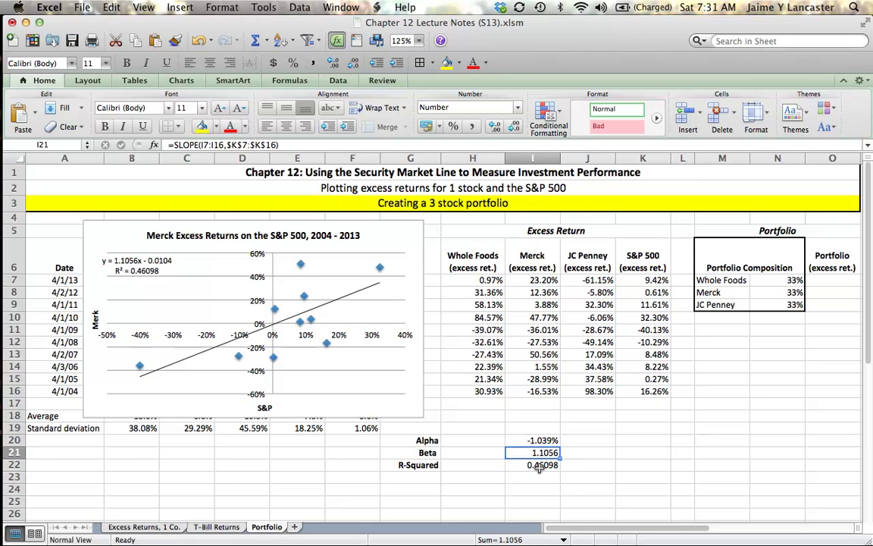
left_click(540, 466)
left_click(147, 266)
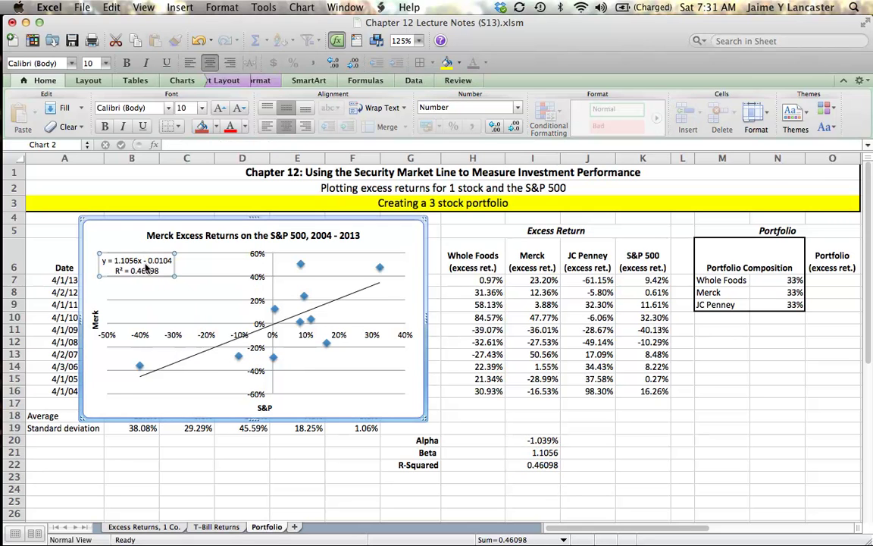
left_click(237, 489)
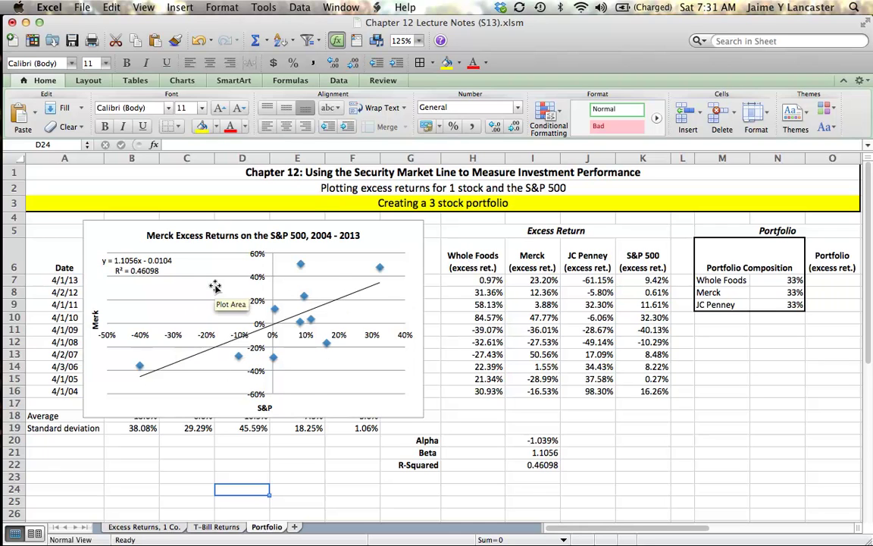
left_click(472, 257)
left_click(583, 256)
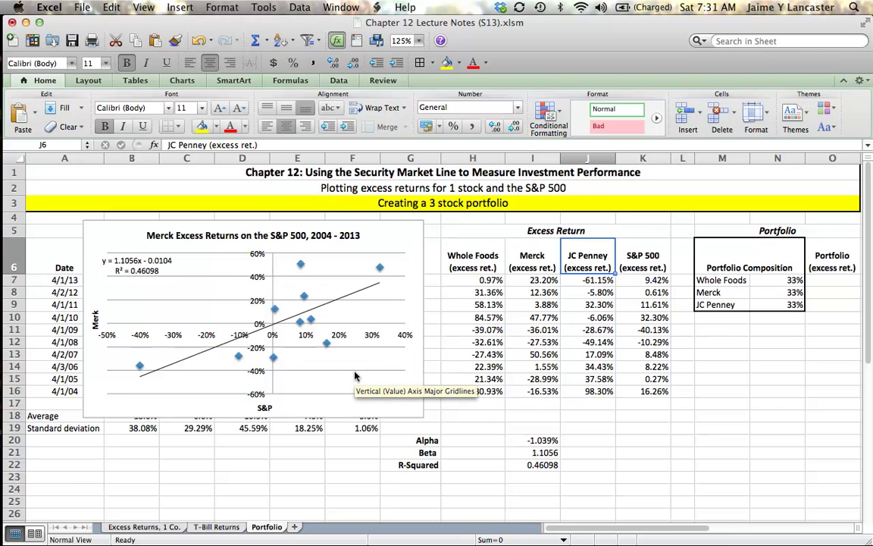
Step: Fill the alpha, beta and R-squared formulas from Merck's column across to JC Penney and the S&P 500, and back to Whole Foods
left_click_drag(540, 440, 670, 465)
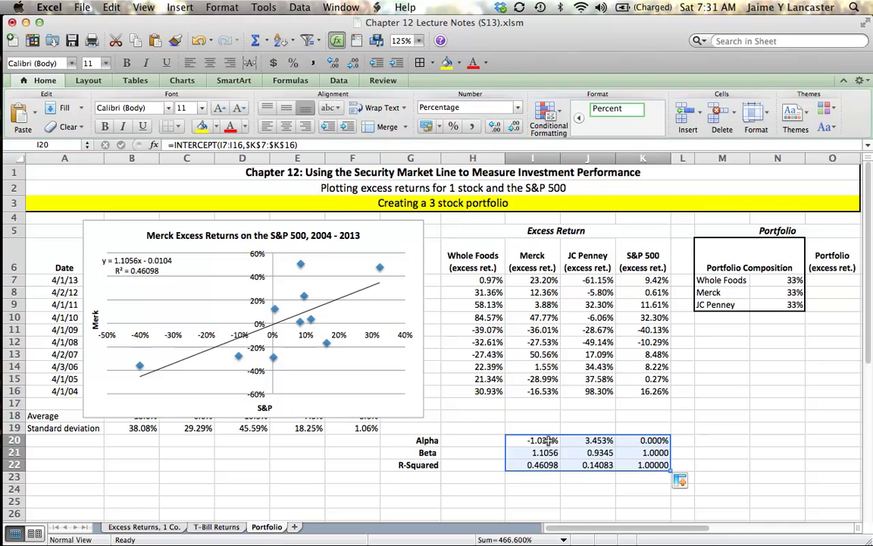
left_click_drag(548, 440, 473, 463)
left_click(502, 489)
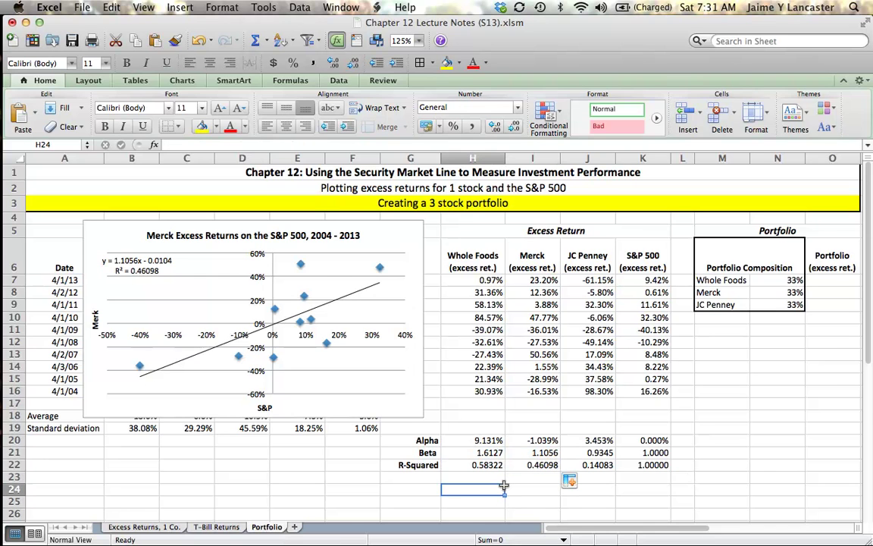
left_click(528, 495)
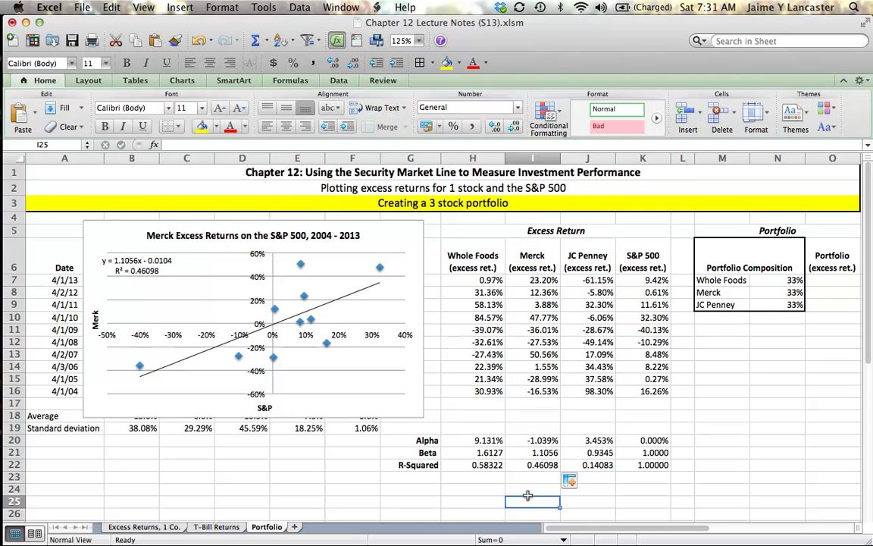
mouse_move(4, 387)
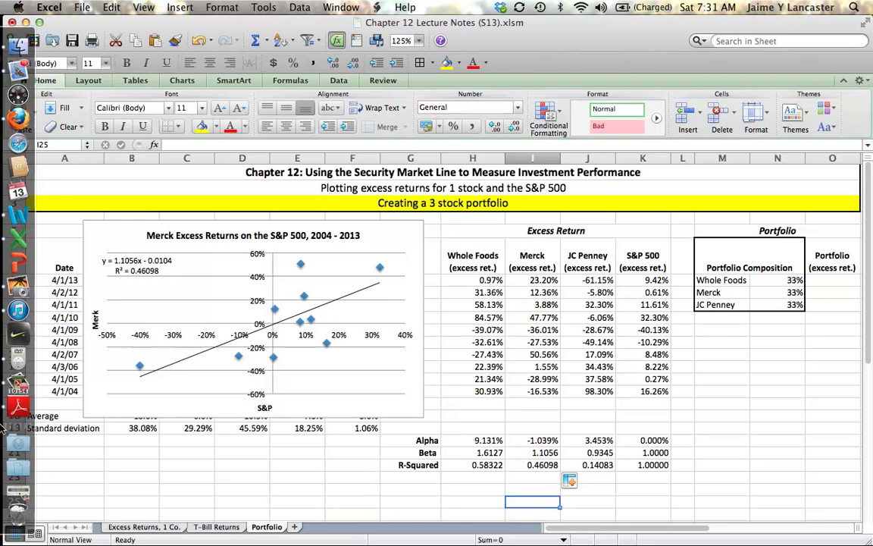